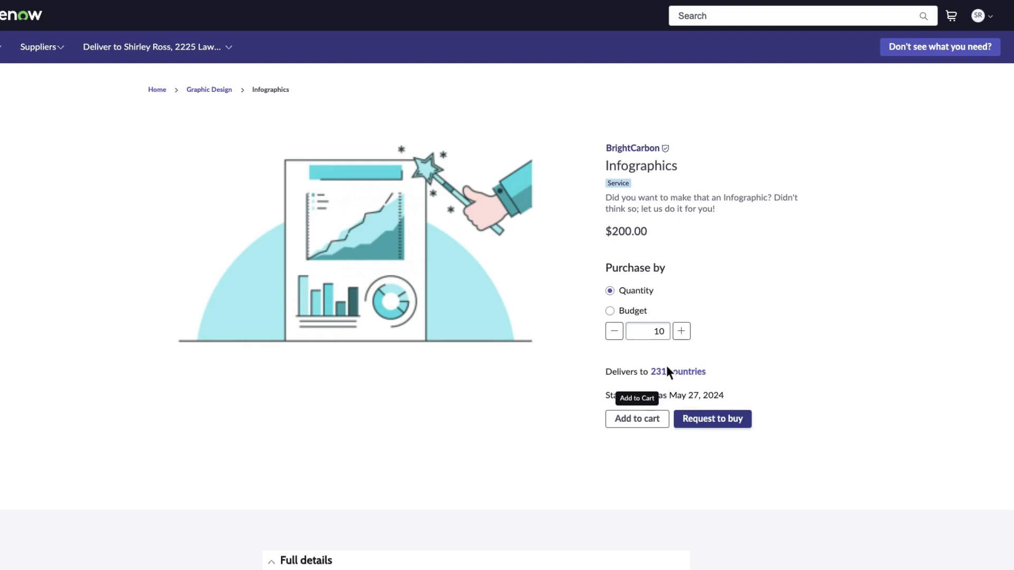
Enter requested service dates 2024-05-22 through 2024-05-31 on the Infographics request form
{"action": "left_click", "coordinate": [670, 480]}
{"action": "left_click", "coordinate": [826, 493]}
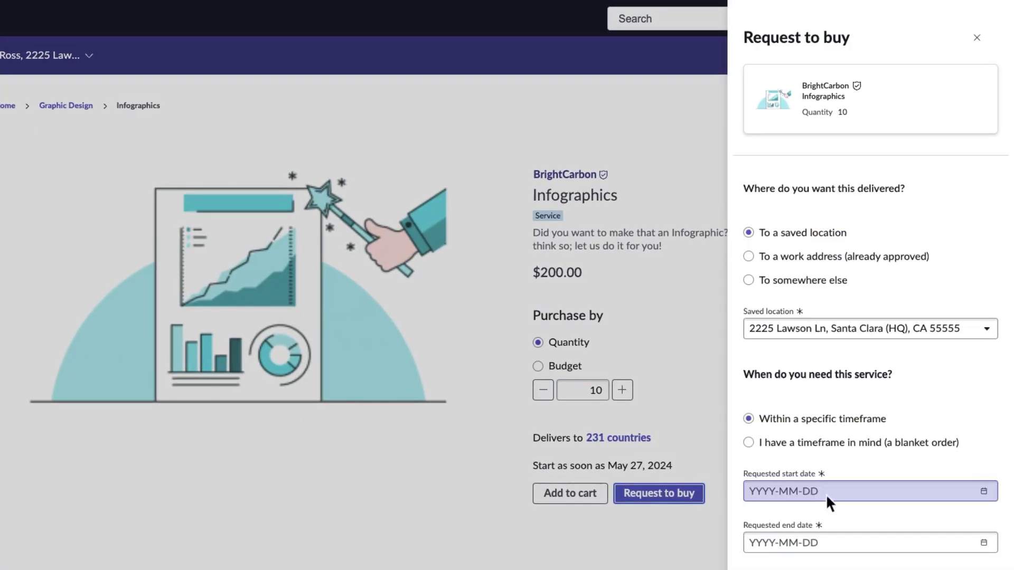
{"action": "type", "text": "2024-05-22"}
{"action": "left_click", "coordinate": [872, 543]}
{"action": "type", "text": "2024-05-31"}
Give the reason 'Annual Corporate Board Meeting: Need NDA and MSA to be signed for this Project' and submit
{"action": "scroll", "coordinate": [987, 481], "scroll_direction": "down", "scroll_amount": 4}
{"action": "left_click", "coordinate": [878, 496]}
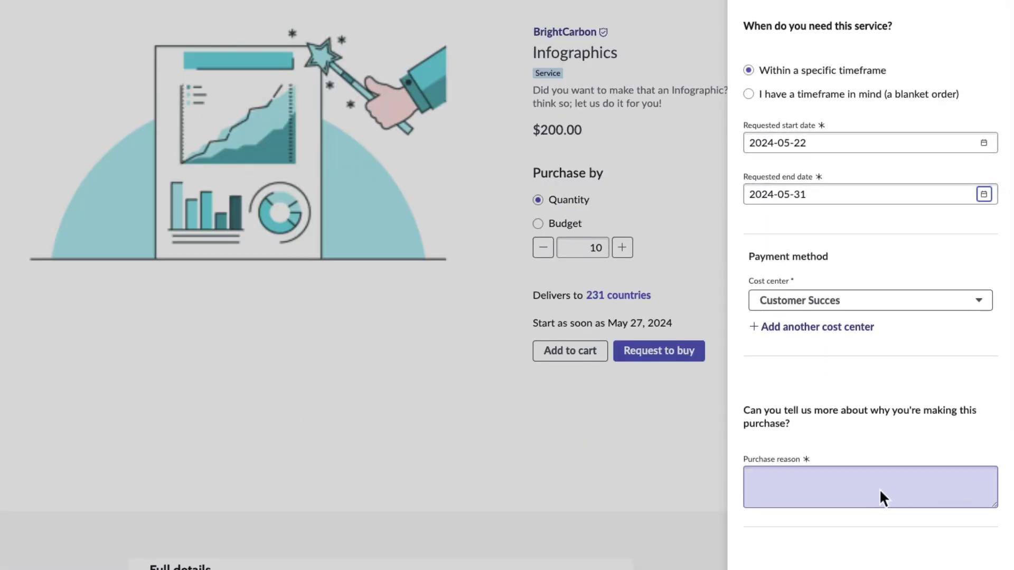
{"action": "type", "text": "Annual Corporate Board Meeting: Need NDA a"}
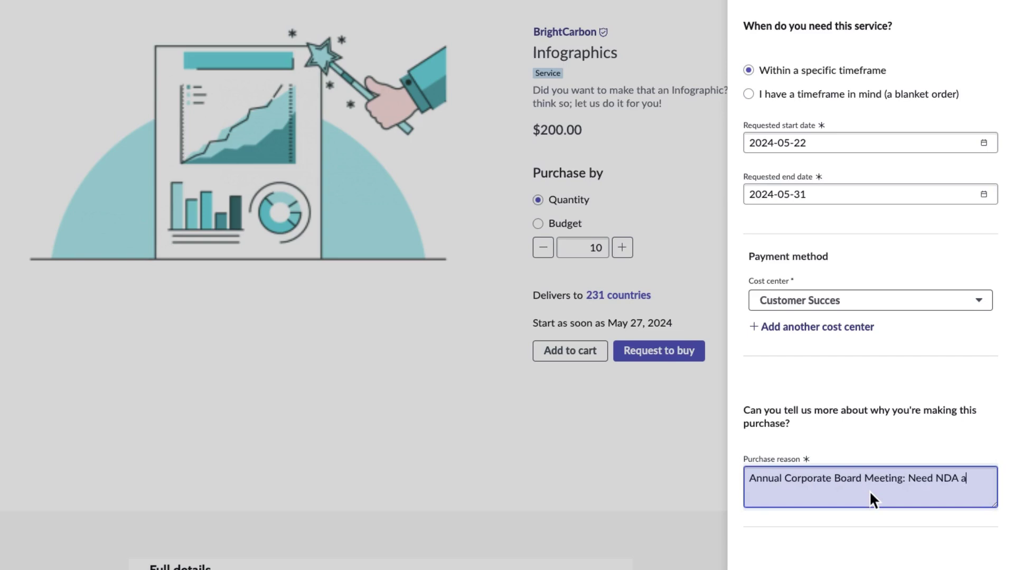
{"action": "type", "text": "nd MSA to be signed for this "}
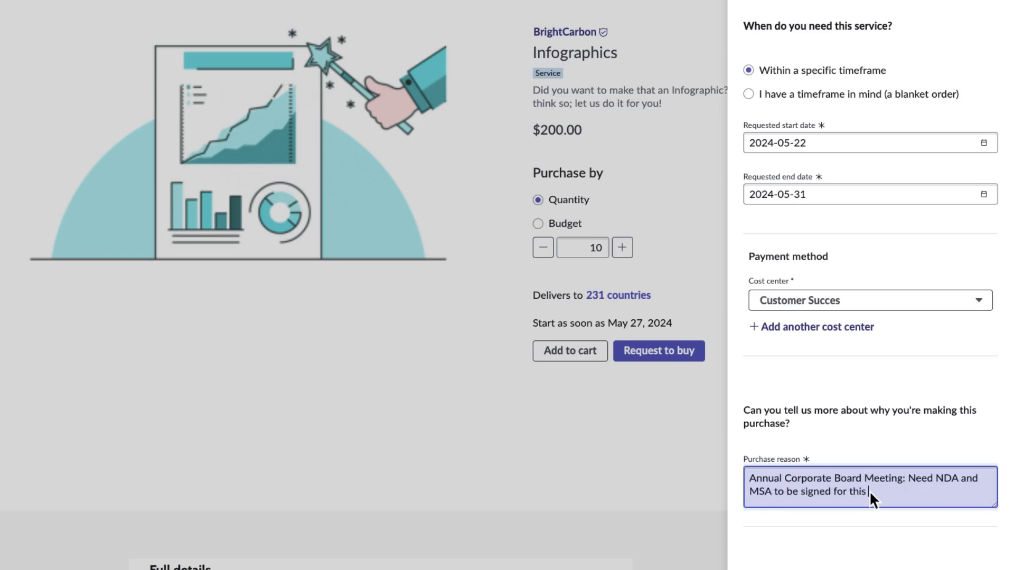
{"action": "type", "text": "Project"}
{"action": "scroll", "coordinate": [995, 499], "scroll_direction": "down", "scroll_amount": 2}
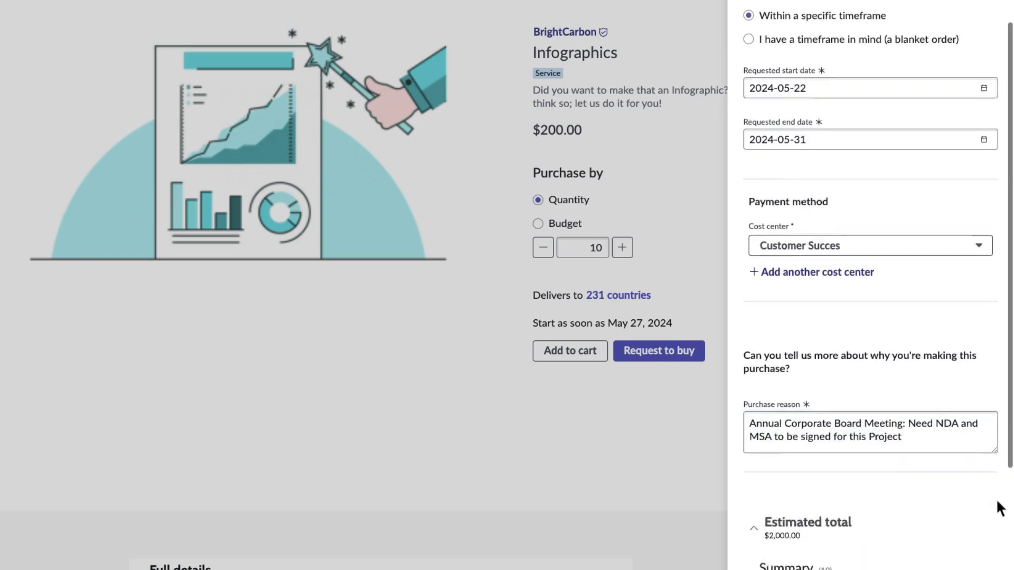
{"action": "scroll", "coordinate": [996, 499], "scroll_direction": "down", "scroll_amount": 2}
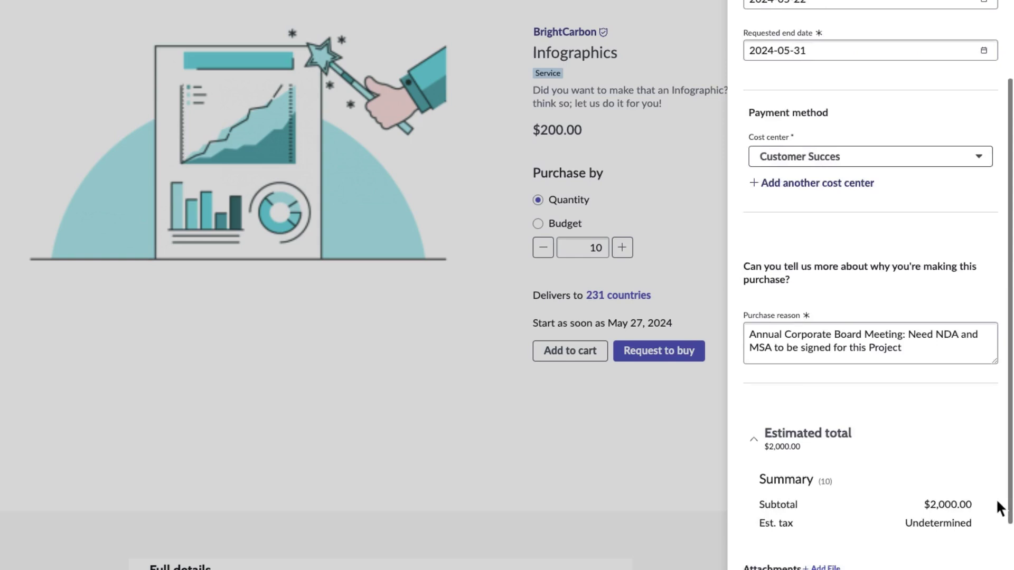
{"action": "scroll", "coordinate": [996, 498], "scroll_direction": "down", "scroll_amount": 3}
{"action": "left_click", "coordinate": [873, 545]}
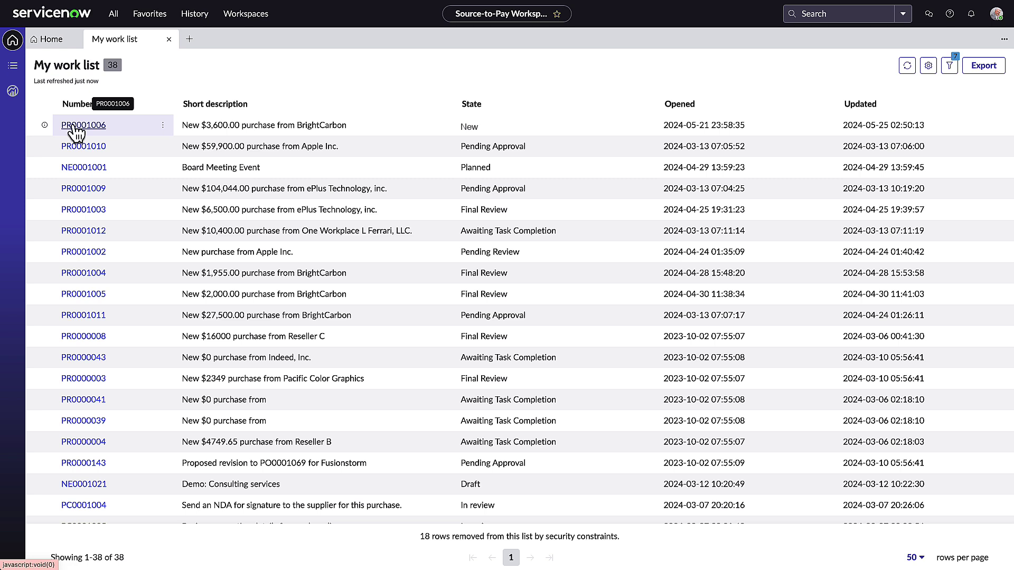
Open requisition PR0001006, review its purchase lines, and list its related contract requests
{"action": "left_click", "coordinate": [76, 127]}
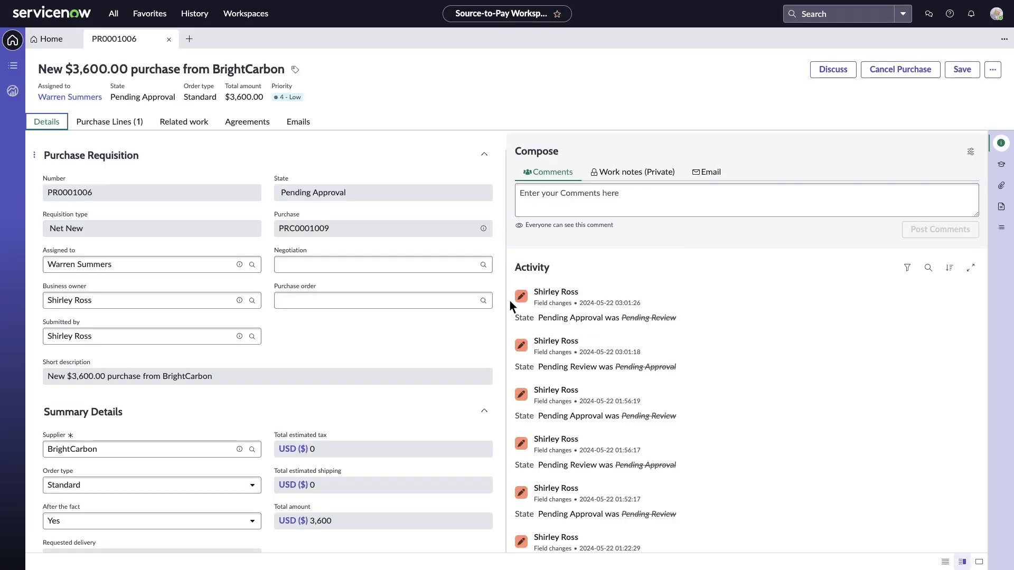
{"action": "left_click", "coordinate": [113, 125]}
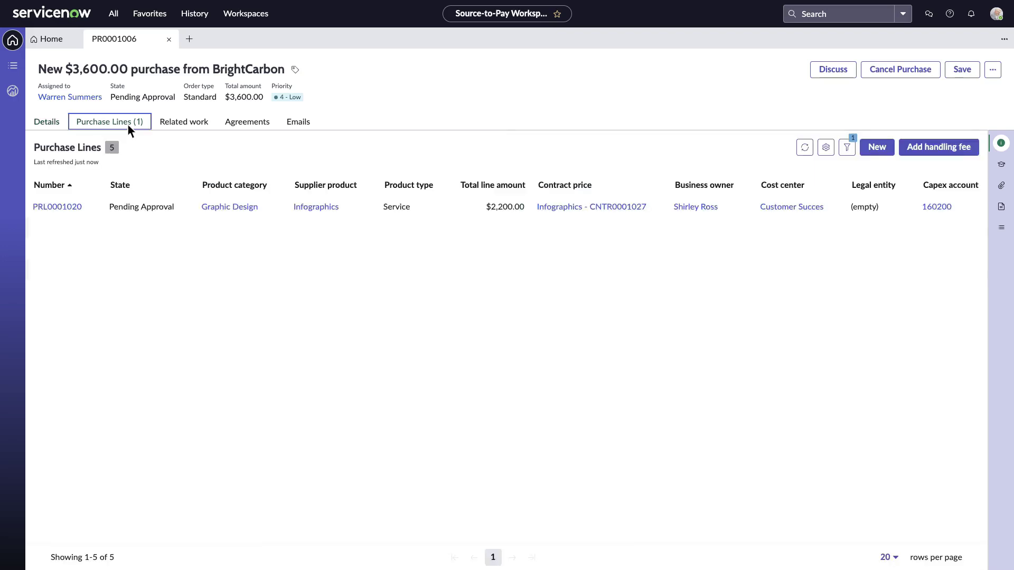
{"action": "left_click", "coordinate": [177, 123]}
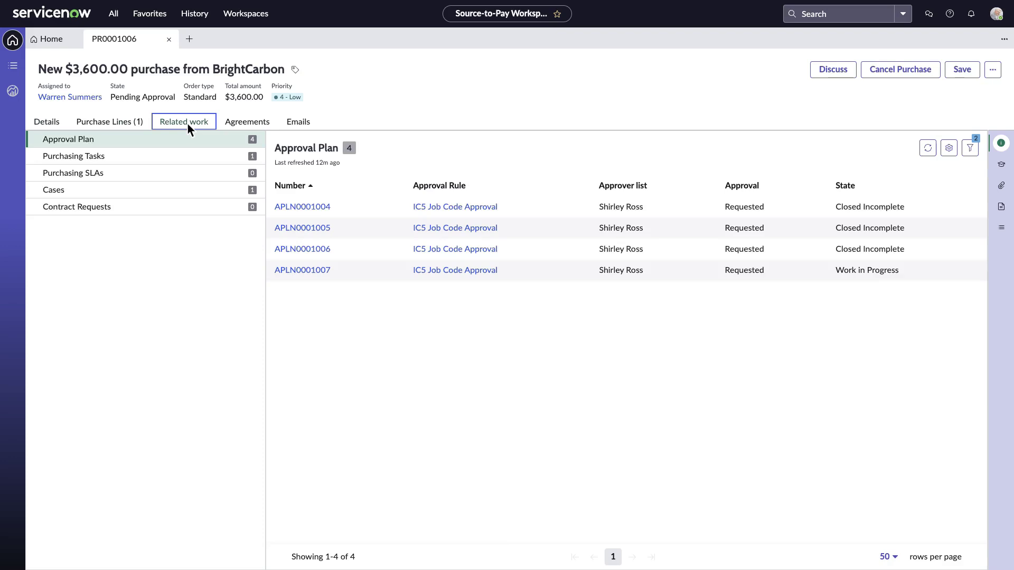
{"action": "left_click", "coordinate": [148, 206]}
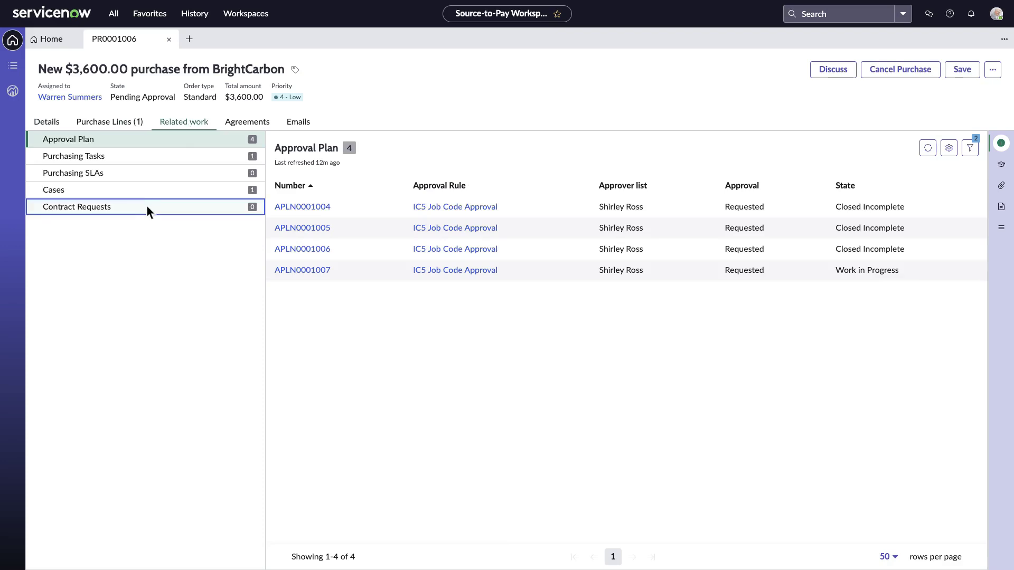
Start a new contract request on Own paper as a Non Disclosure Agreement
{"action": "left_click", "coordinate": [147, 207]}
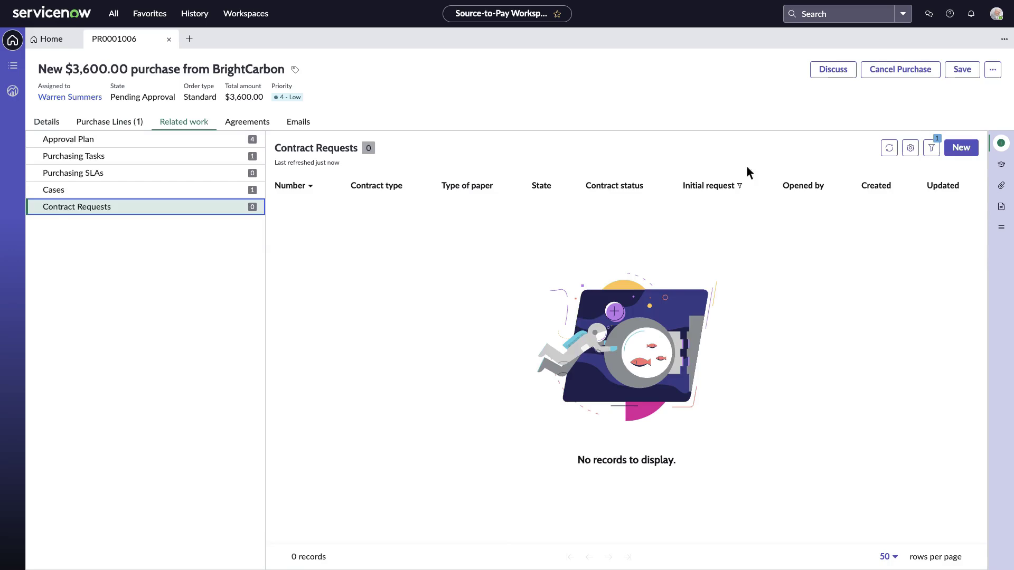
{"action": "left_click", "coordinate": [950, 148]}
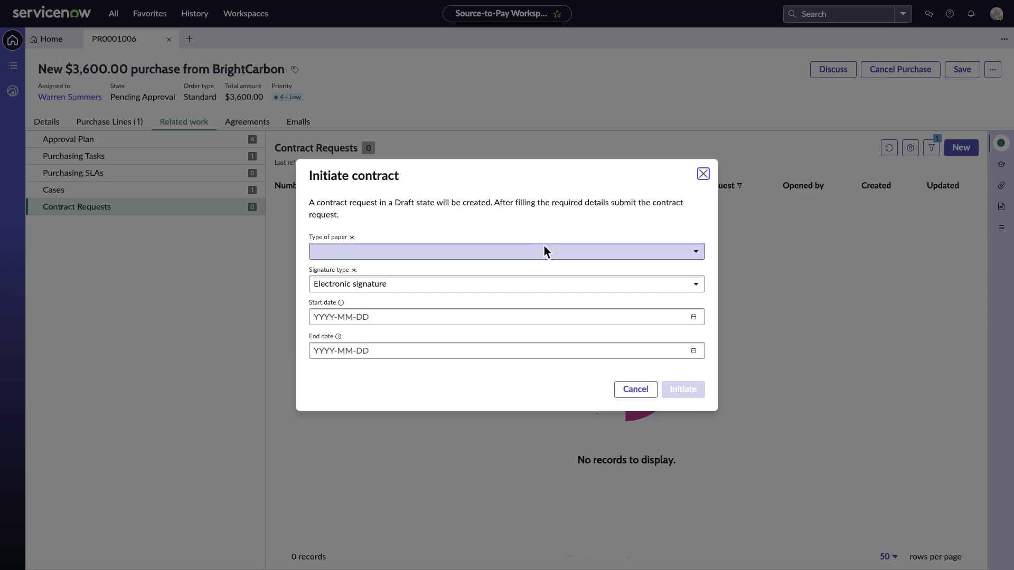
{"action": "left_click", "coordinate": [509, 252]}
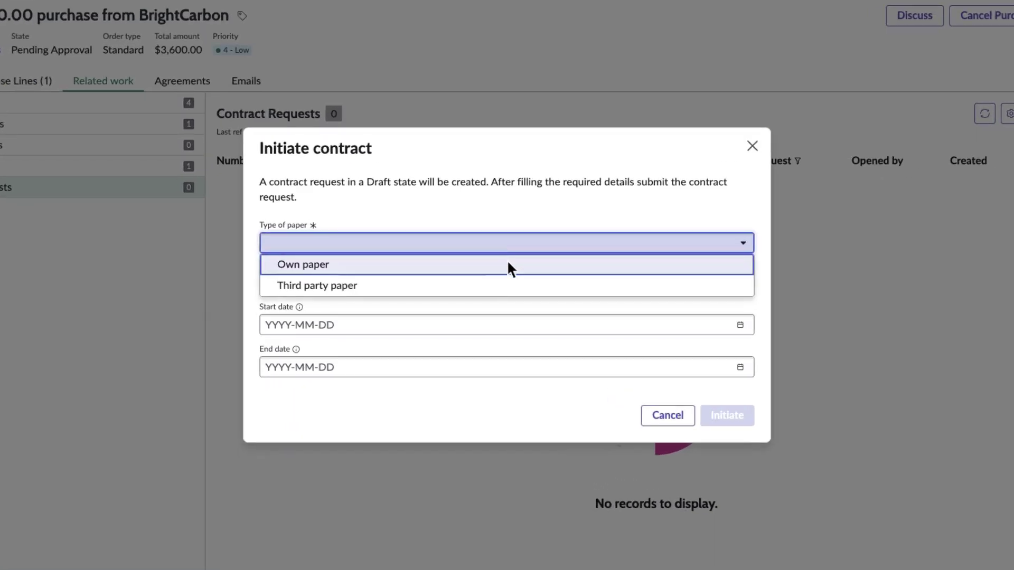
{"action": "left_click", "coordinate": [507, 264]}
{"action": "left_click", "coordinate": [507, 266]}
{"action": "left_click", "coordinate": [513, 441]}
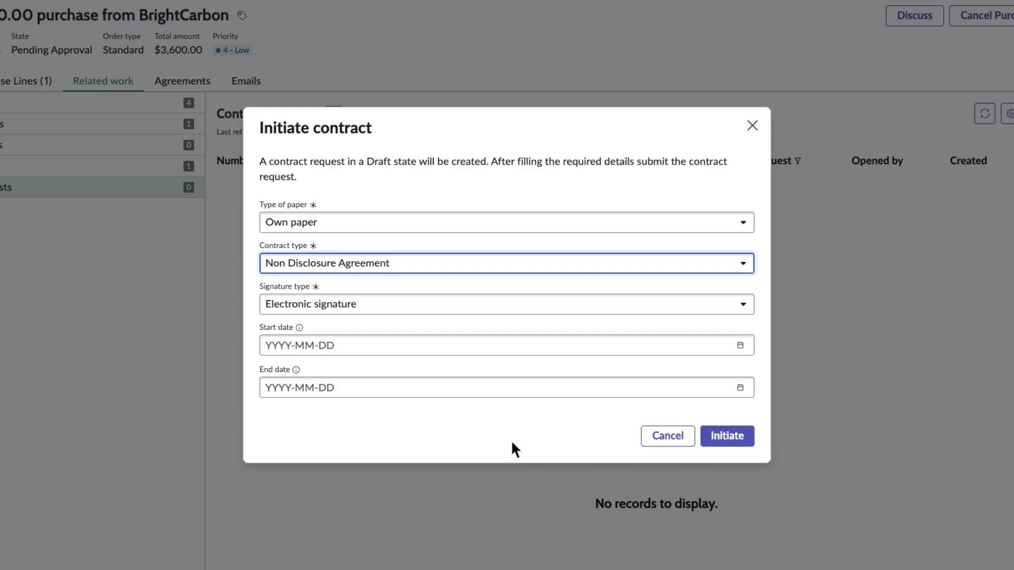
Set the contract term from 2024-05-25 to 2025-05-25 and initiate the request
{"action": "left_click", "coordinate": [508, 350]}
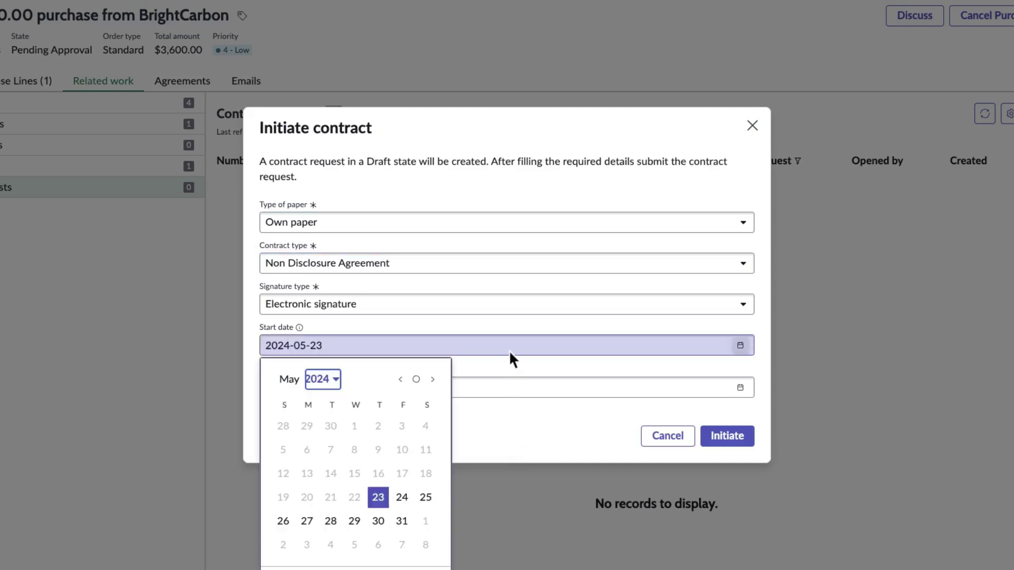
{"action": "left_click", "coordinate": [425, 496]}
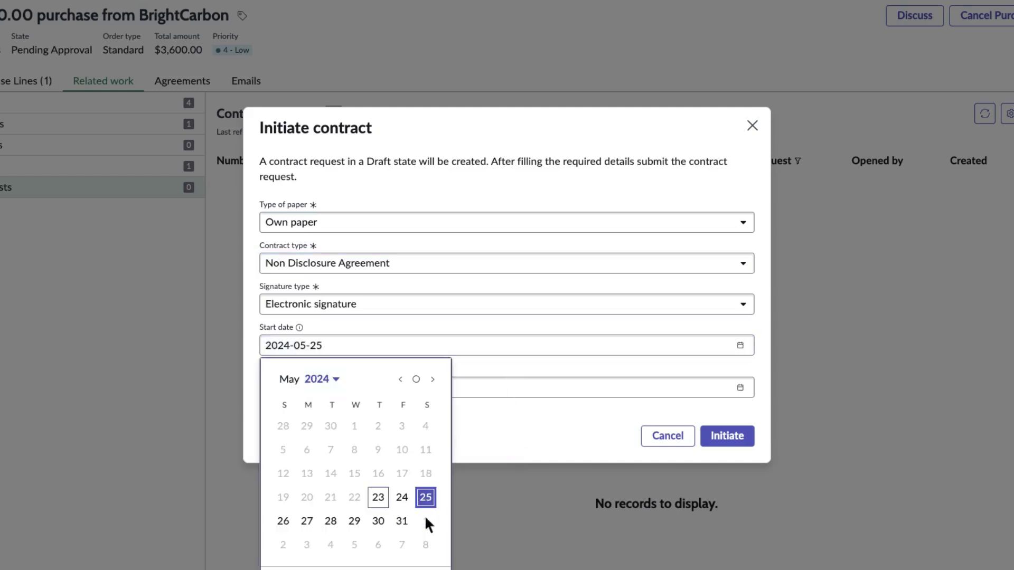
{"action": "left_click", "coordinate": [504, 390]}
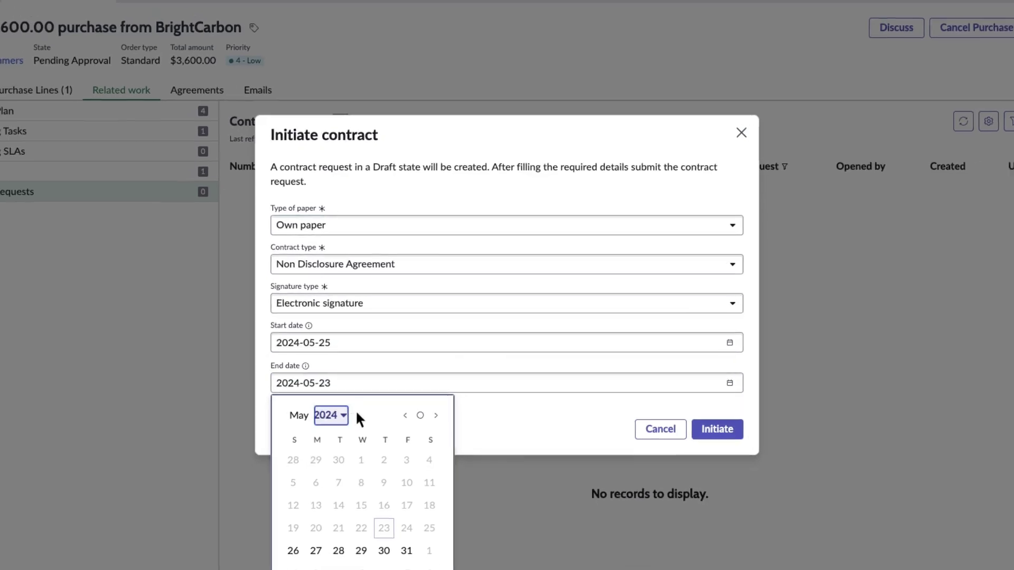
{"action": "left_click", "coordinate": [341, 415]}
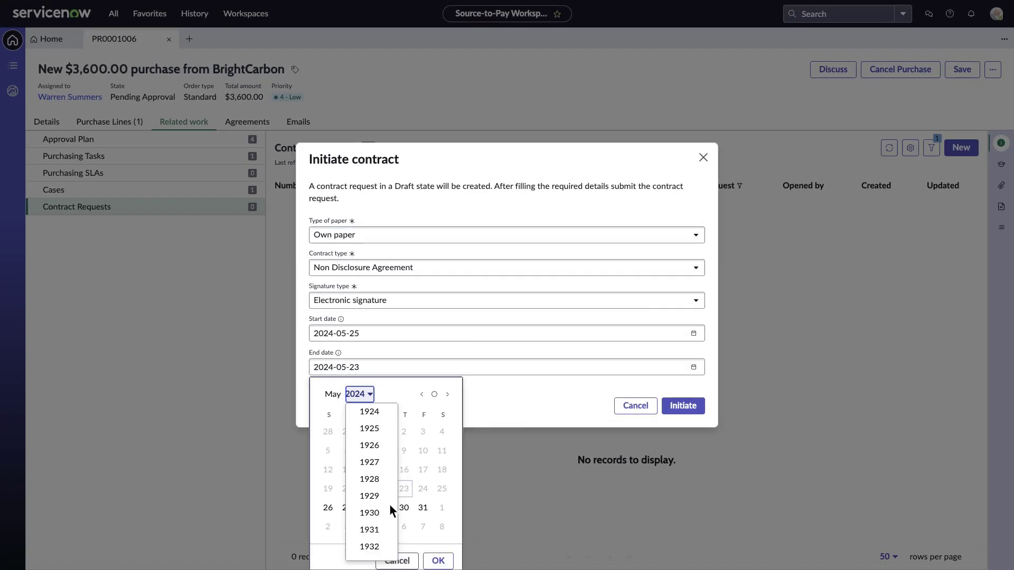
{"action": "scroll", "coordinate": [389, 505], "scroll_direction": "down", "scroll_amount": 20}
{"action": "left_click", "coordinate": [368, 447]}
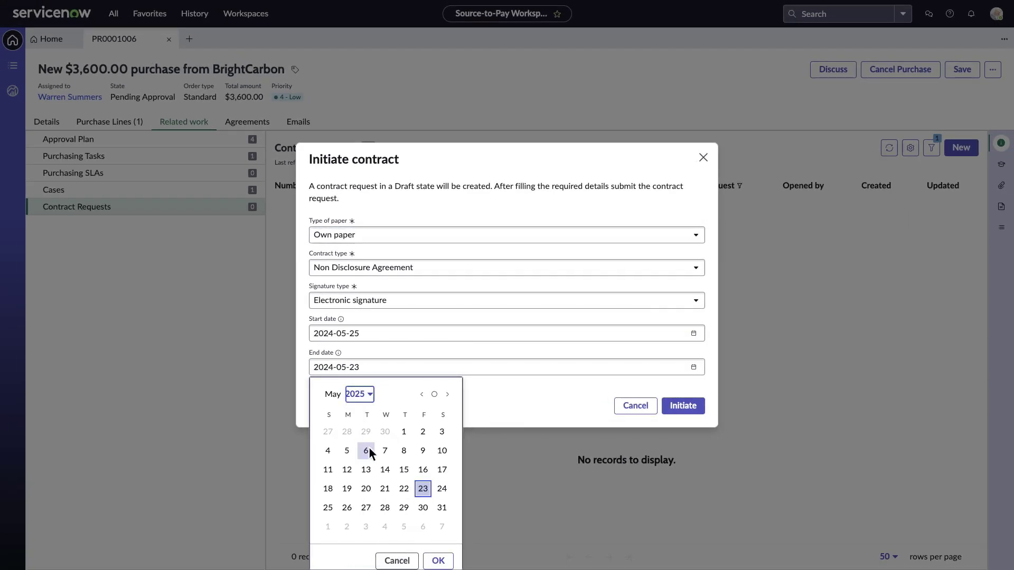
{"action": "left_click", "coordinate": [328, 507]}
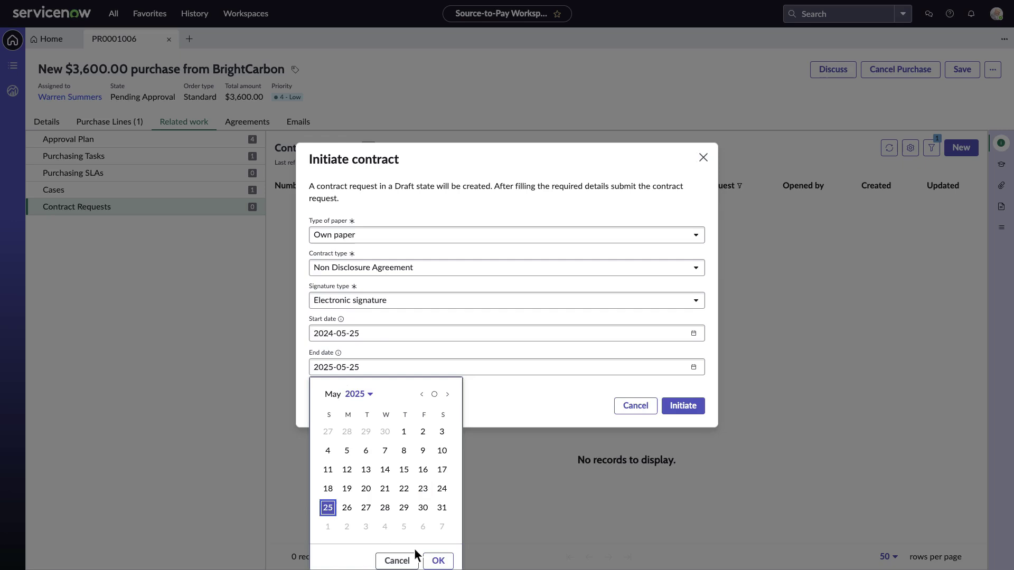
{"action": "left_click", "coordinate": [437, 561]}
{"action": "left_click", "coordinate": [684, 407]}
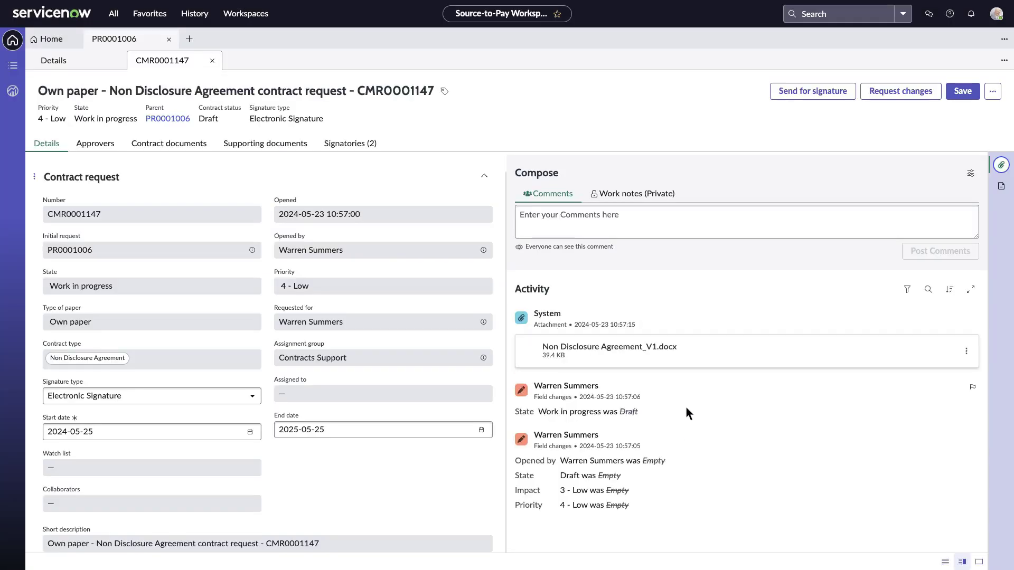
Show CMR0001147's contract documents, listing Non Disclosure Agreement_V1.docx revision 1.0
{"action": "left_click", "coordinate": [169, 146]}
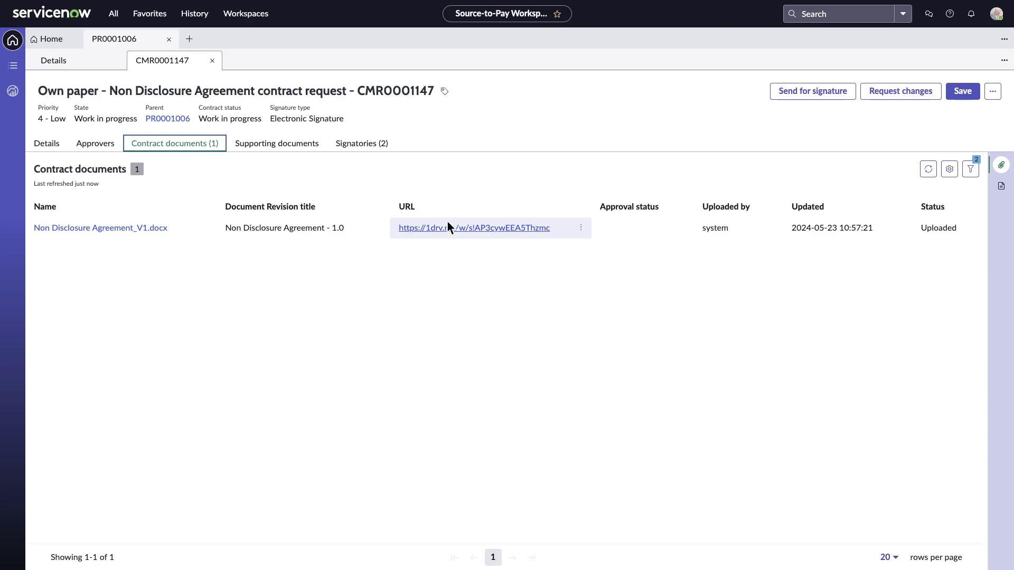
Open Non Disclosure Agreement_V1 in Word for the web and read through every page
{"action": "left_click", "coordinate": [447, 227]}
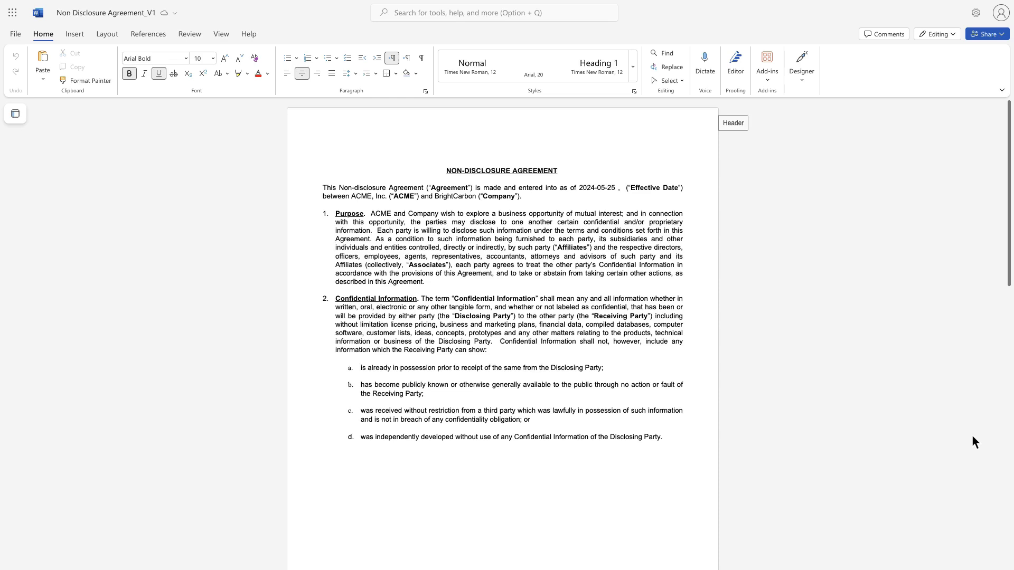
{"action": "scroll", "coordinate": [971, 436], "scroll_direction": "down", "scroll_amount": 5}
{"action": "scroll", "coordinate": [972, 436], "scroll_direction": "down", "scroll_amount": 3}
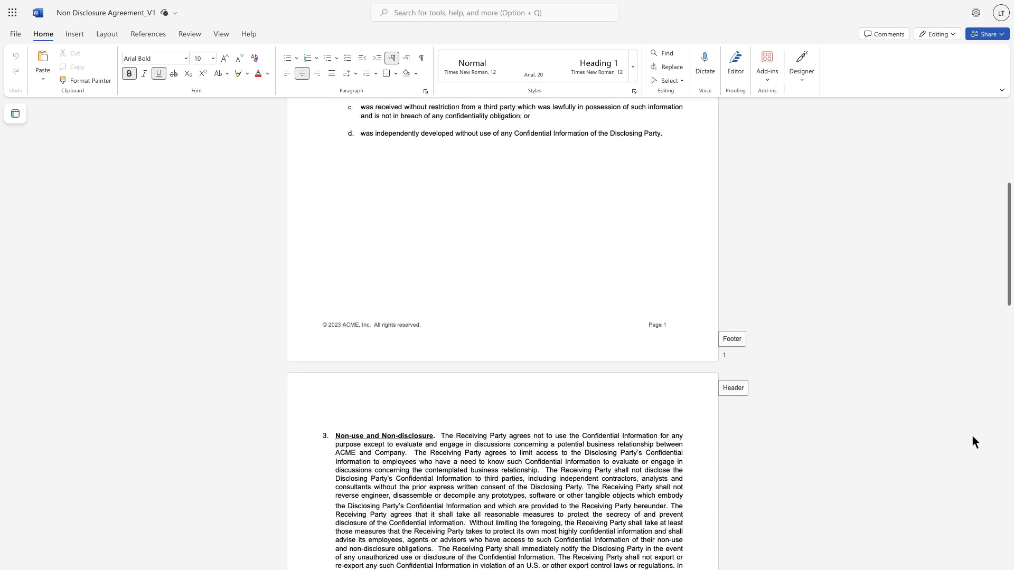
{"action": "scroll", "coordinate": [973, 436], "scroll_direction": "down", "scroll_amount": 4}
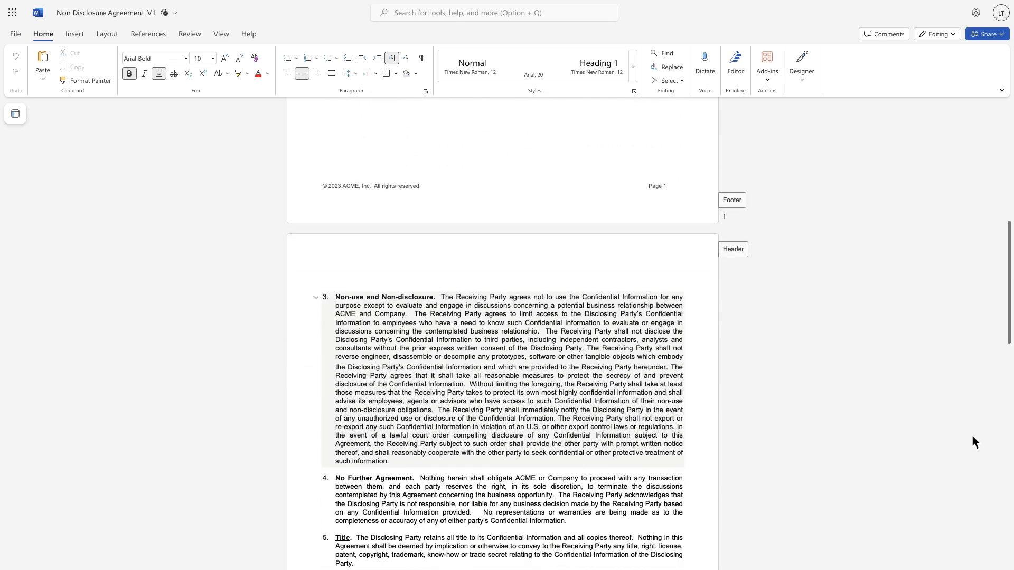
{"action": "scroll", "coordinate": [972, 436], "scroll_direction": "down", "scroll_amount": 5}
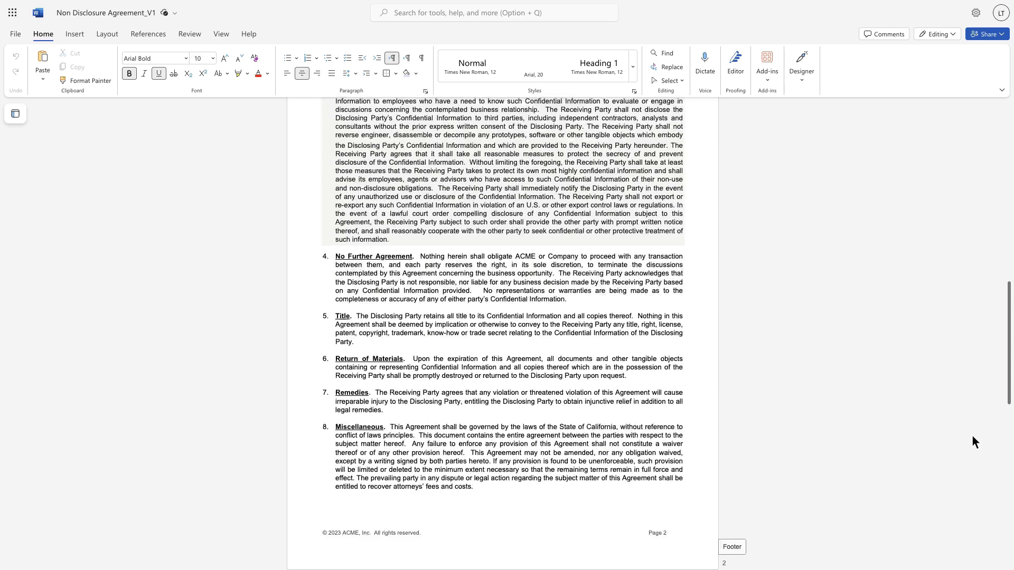
{"action": "scroll", "coordinate": [971, 435], "scroll_direction": "down", "scroll_amount": 2}
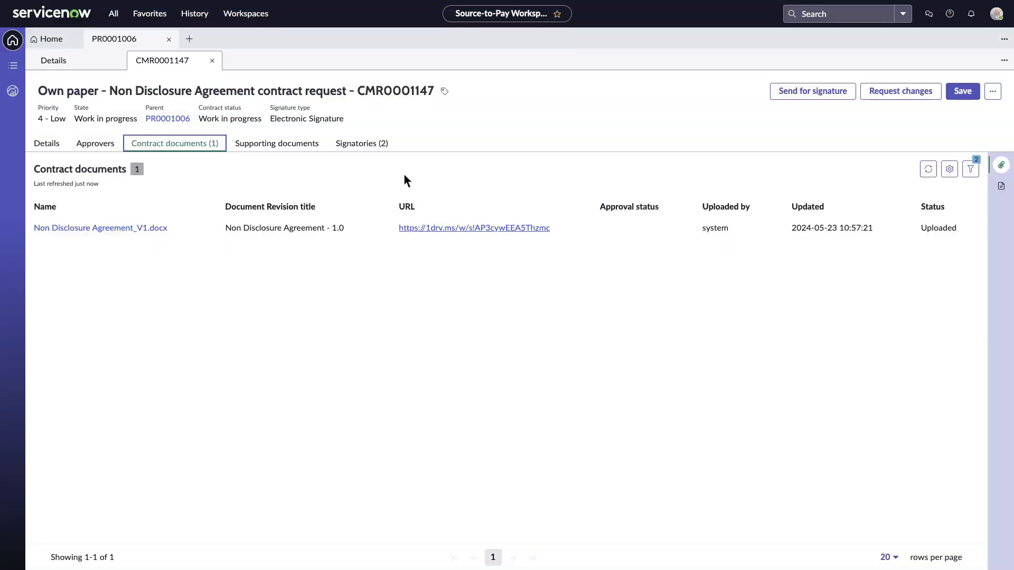
Check CMR0001147's two signatories and send the NDA for electronic signature
{"action": "left_click", "coordinate": [366, 144]}
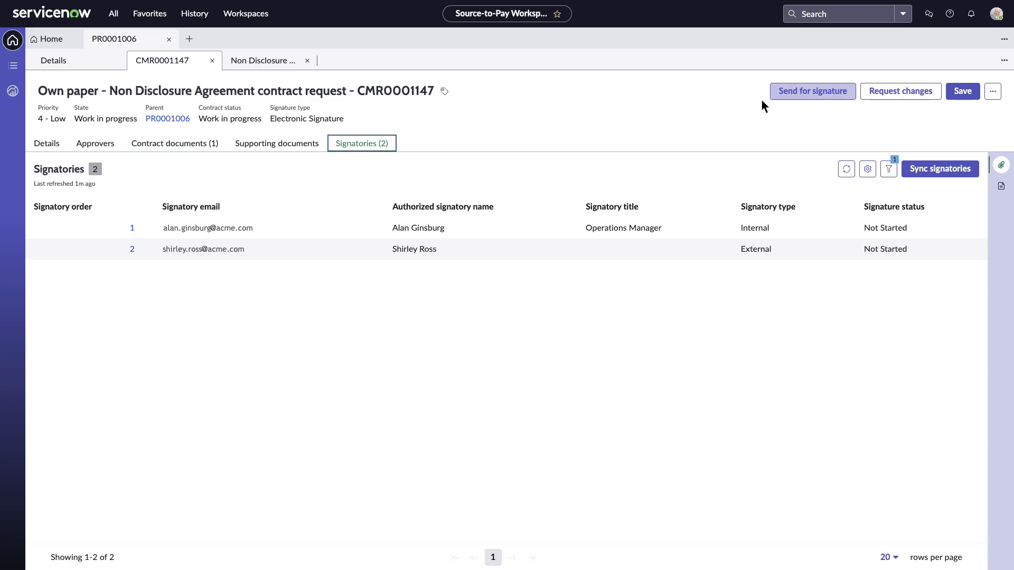
{"action": "left_click", "coordinate": [810, 94]}
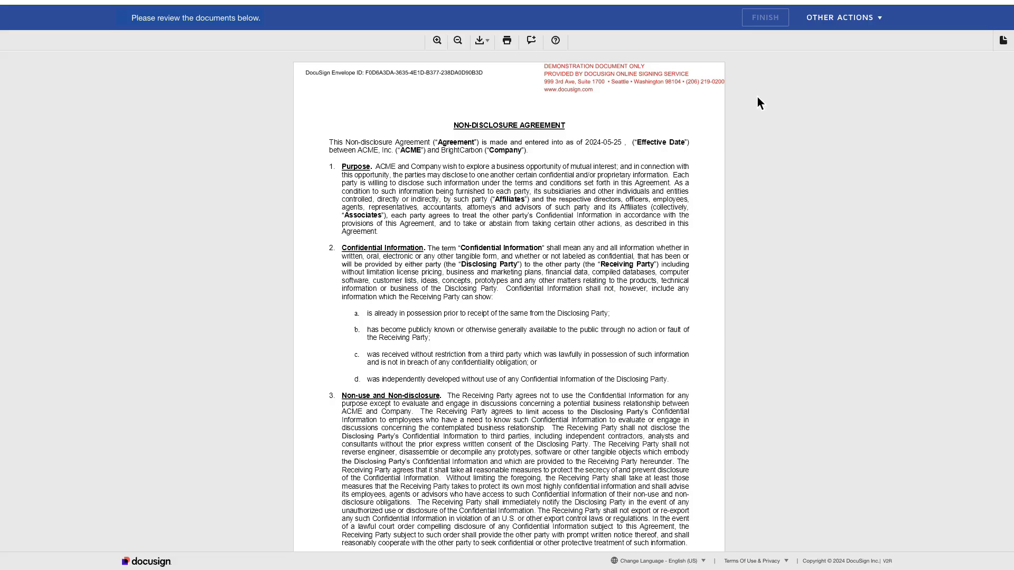
Draw and adopt initials in the ACME Initial field, then finish signing the NDA
{"action": "scroll", "coordinate": [986, 173], "scroll_direction": "down", "scroll_amount": 10}
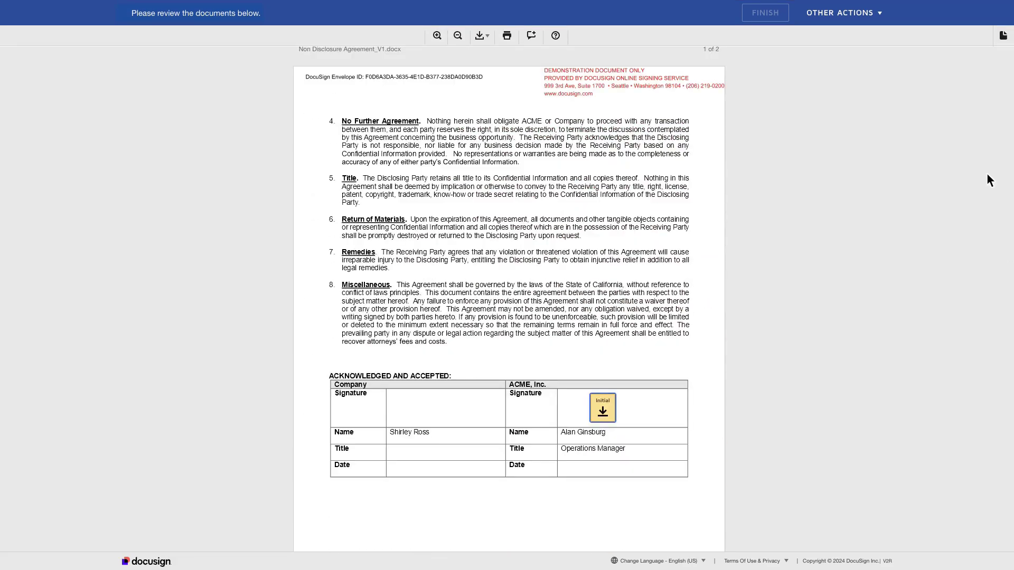
{"action": "left_click", "coordinate": [603, 412]}
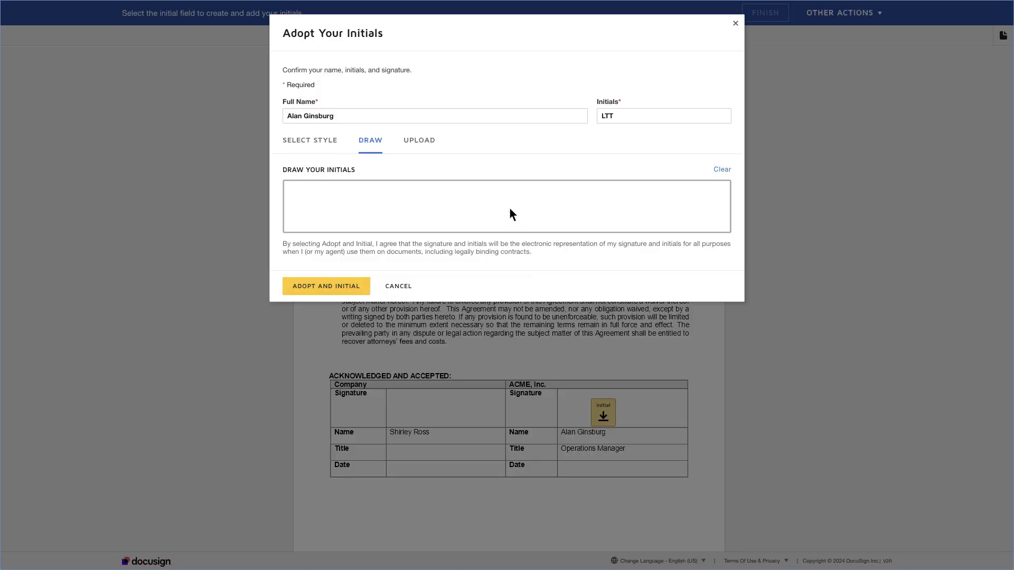
{"action": "mouse_move", "coordinate": [307, 227]}
{"action": "left_mouse_down"}
{"action": "mouse_move", "coordinate": [323, 211]}
{"action": "mouse_move", "coordinate": [365, 213]}
{"action": "left_mouse_up"}
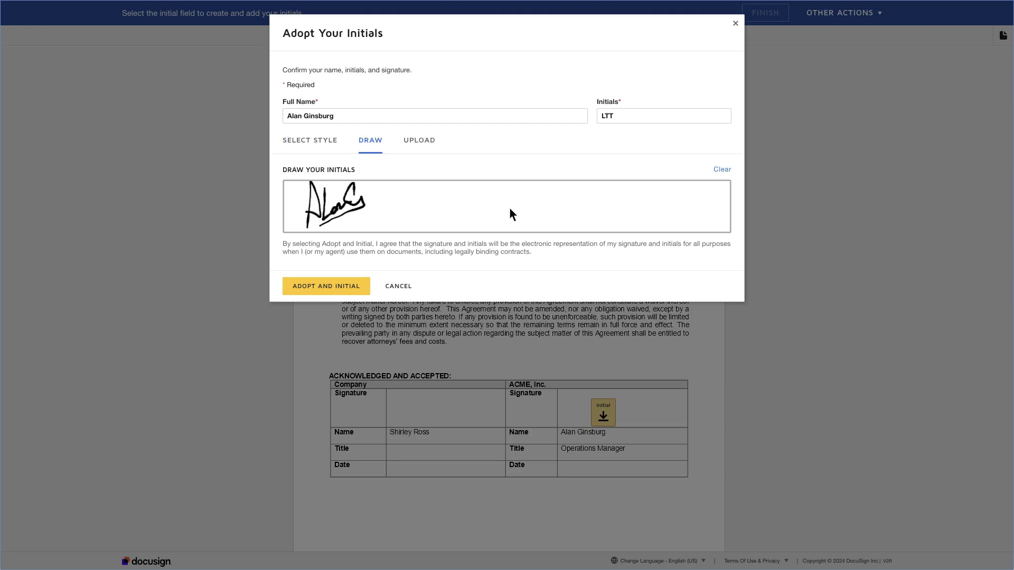
{"action": "left_click", "coordinate": [372, 204]}
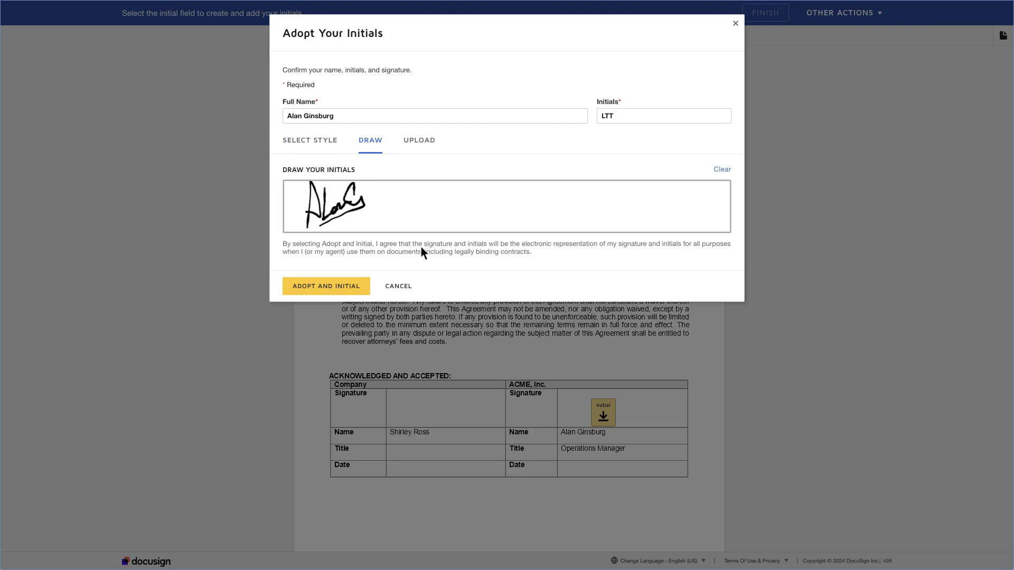
{"action": "left_click", "coordinate": [326, 286]}
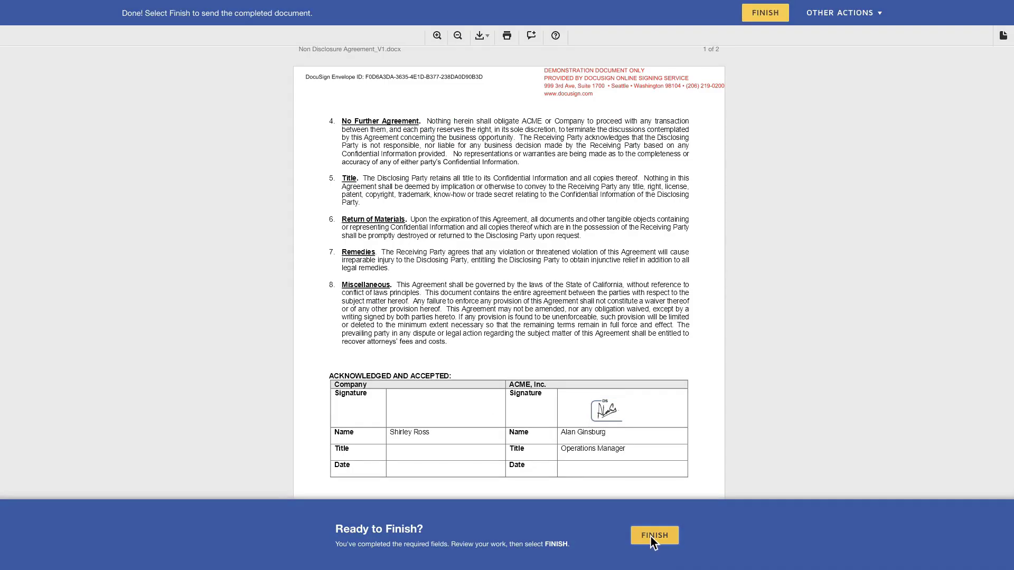
{"action": "left_click", "coordinate": [654, 536]}
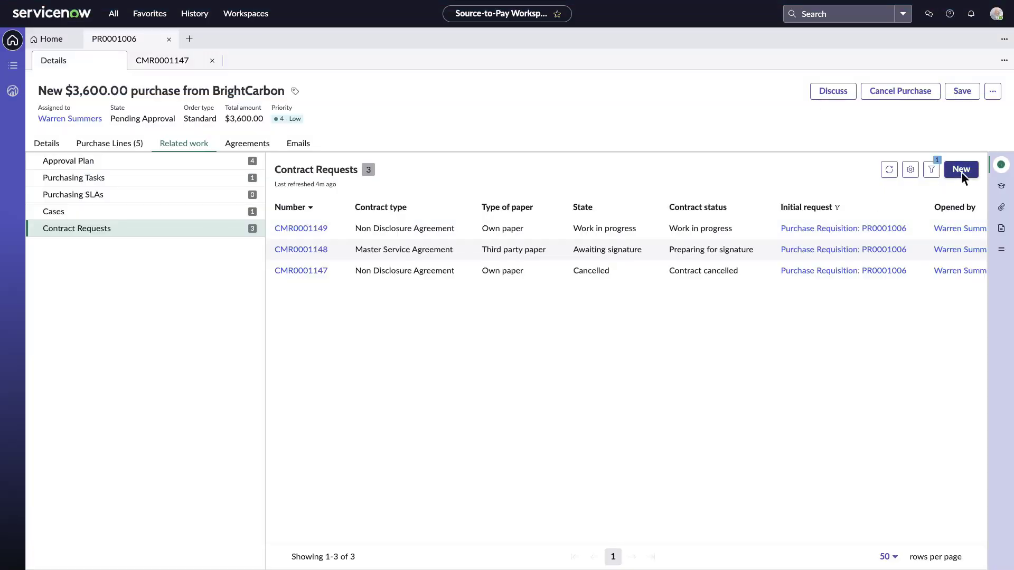
Initiate a Third party paper contract request running 2024-05-25 to 2024-05-31 and submit it
{"action": "left_click", "coordinate": [962, 173]}
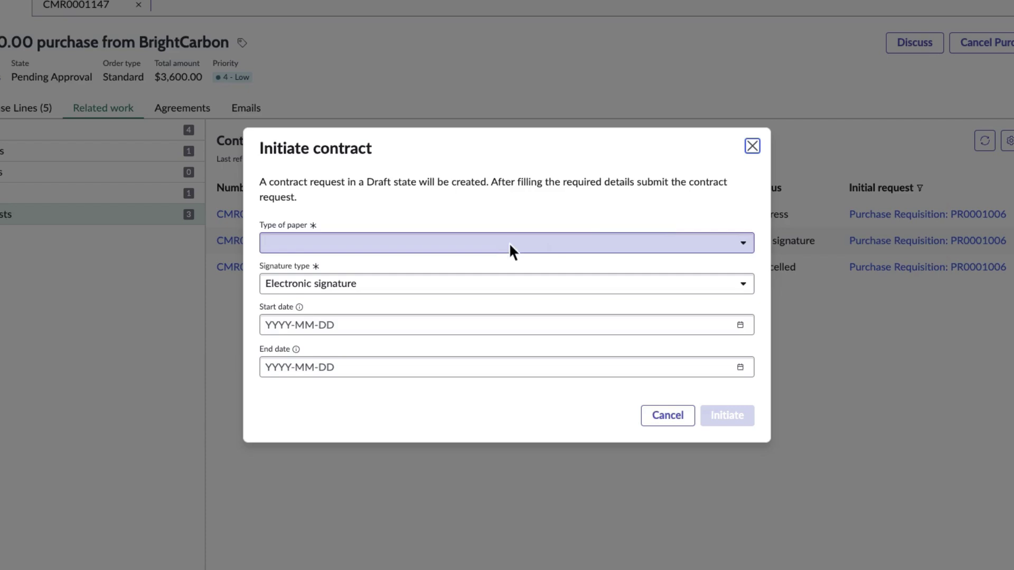
{"action": "left_click", "coordinate": [510, 244]}
{"action": "left_click", "coordinate": [506, 285]}
{"action": "left_click", "coordinate": [494, 325]}
{"action": "left_click", "coordinate": [421, 565]}
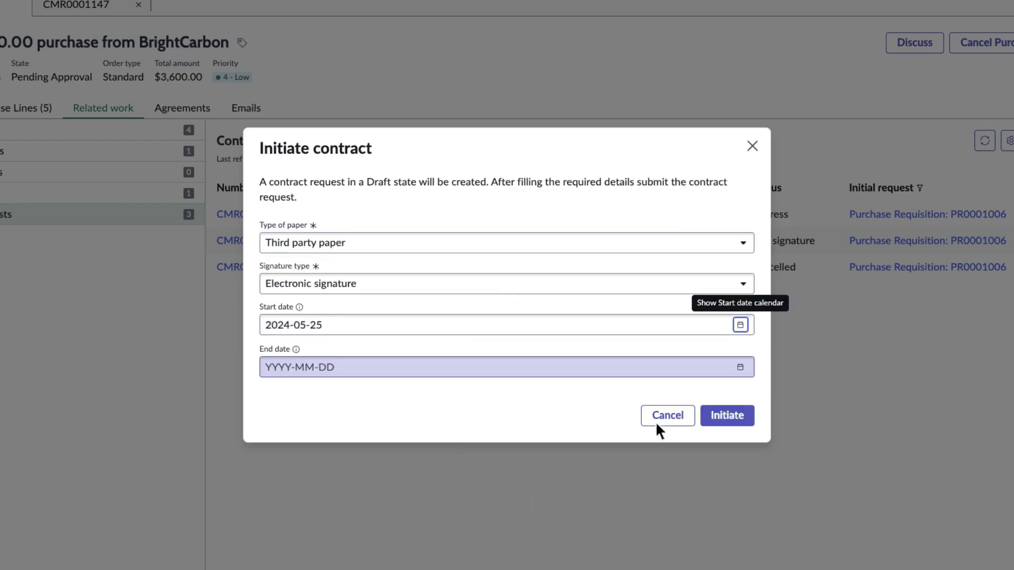
{"action": "left_click", "coordinate": [739, 366]}
{"action": "left_click", "coordinate": [402, 543]}
{"action": "left_click", "coordinate": [710, 416]}
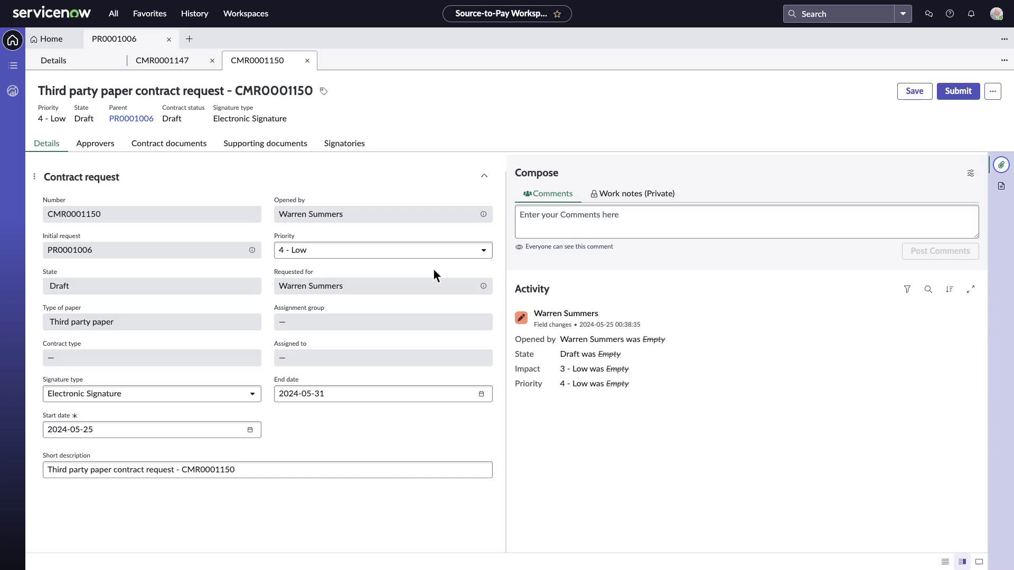
{"action": "left_click", "coordinate": [955, 96]}
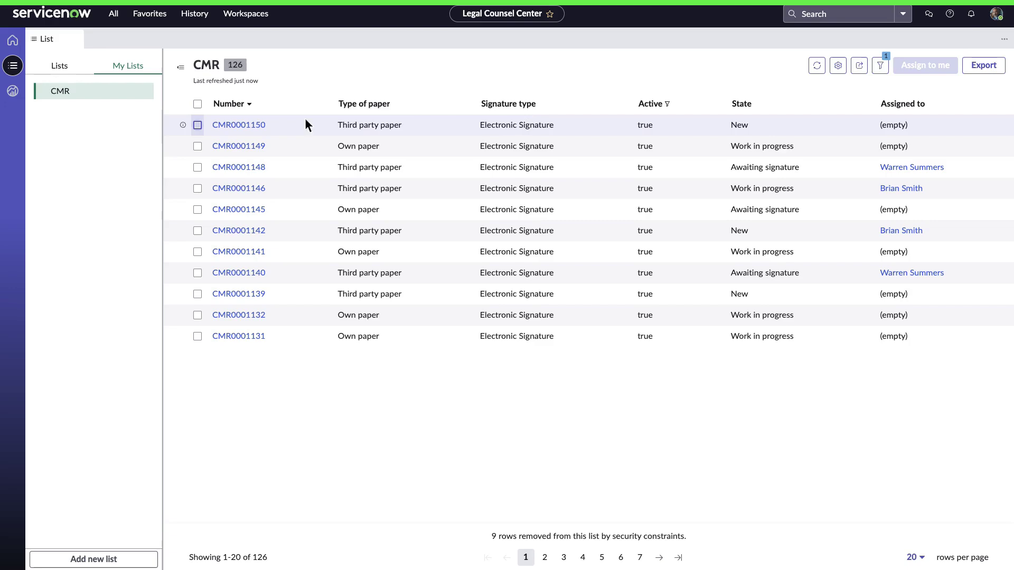
Assign contract request CMR0001150 to yourself and start work on it
{"action": "left_click", "coordinate": [198, 125]}
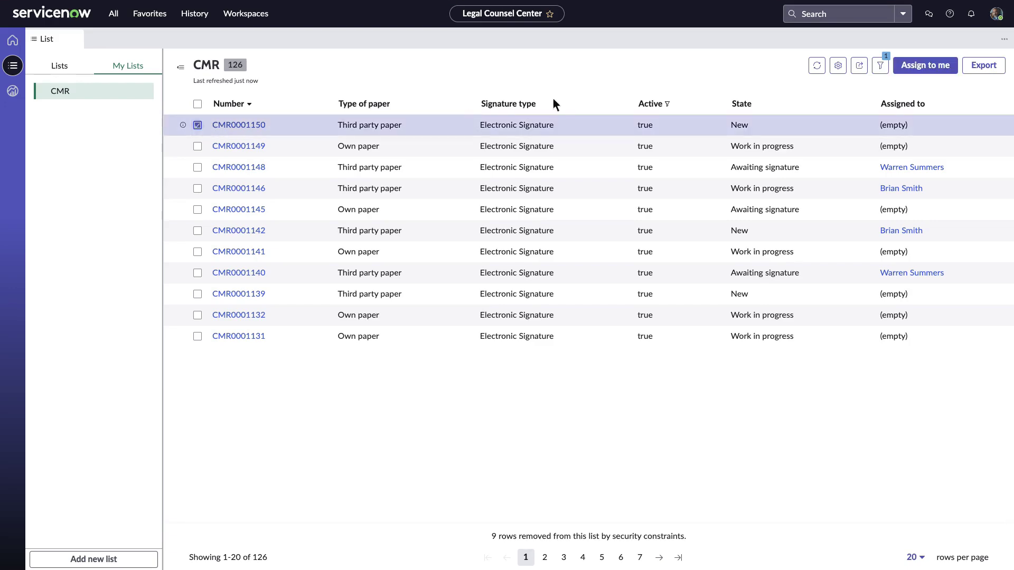
{"action": "left_click", "coordinate": [918, 68]}
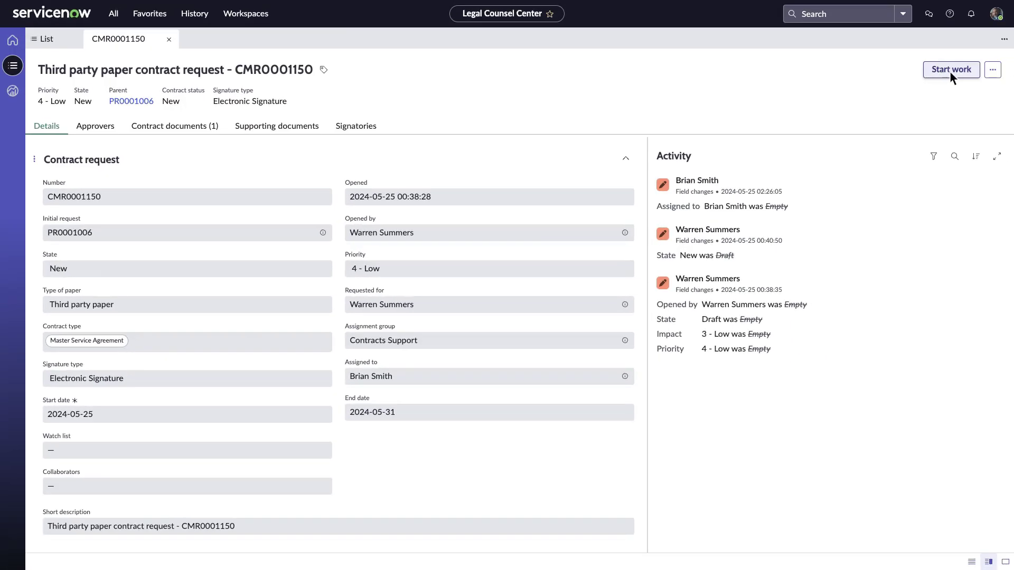
{"action": "left_click", "coordinate": [950, 71]}
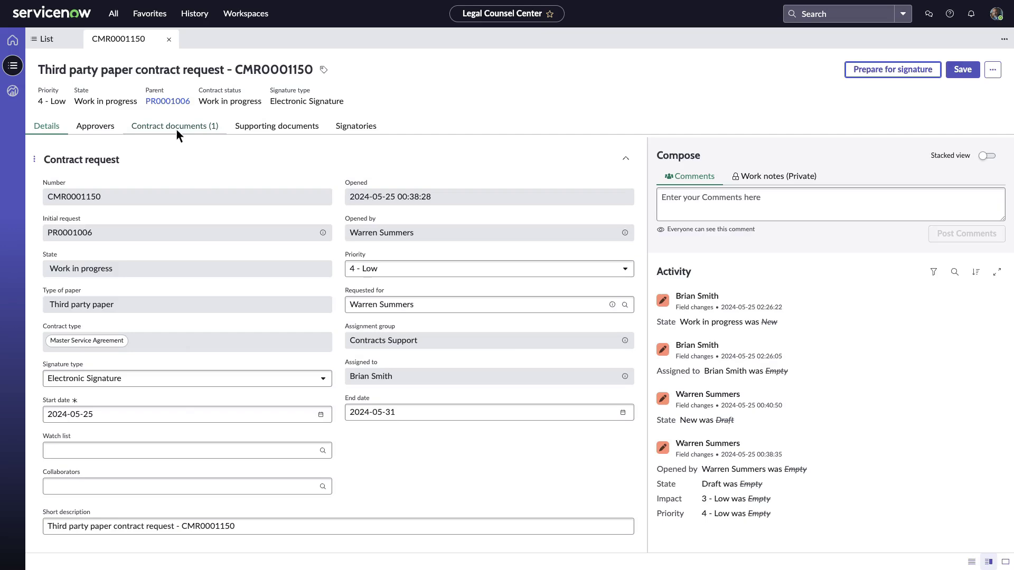
In the attached Master Service Agreement, add 'Santa Clara, CA, 95050' after '400 Reed St,'
{"action": "left_click", "coordinate": [176, 129]}
{"action": "left_click", "coordinate": [259, 206]}
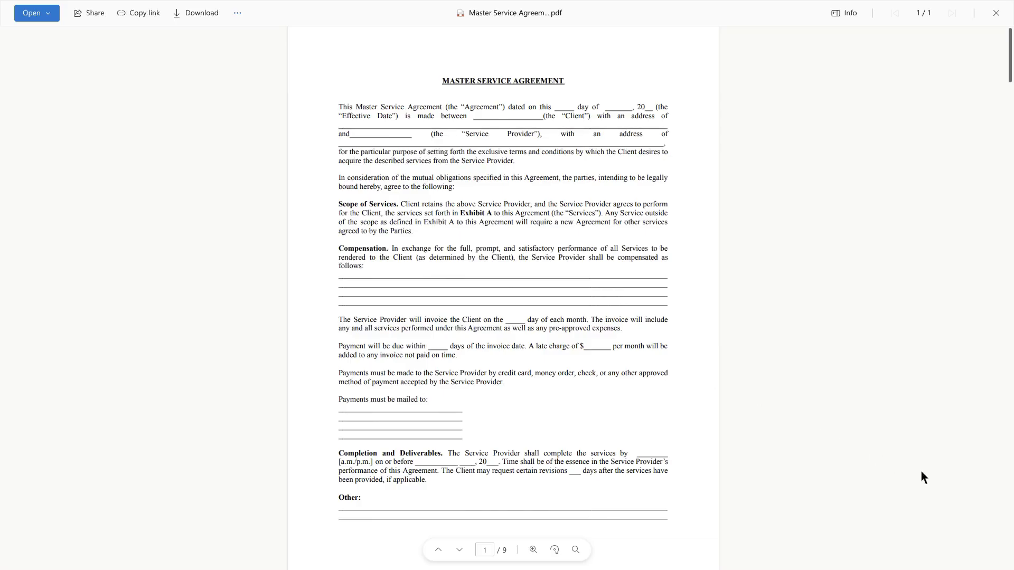
{"action": "scroll", "coordinate": [921, 472], "scroll_direction": "down", "scroll_amount": 20}
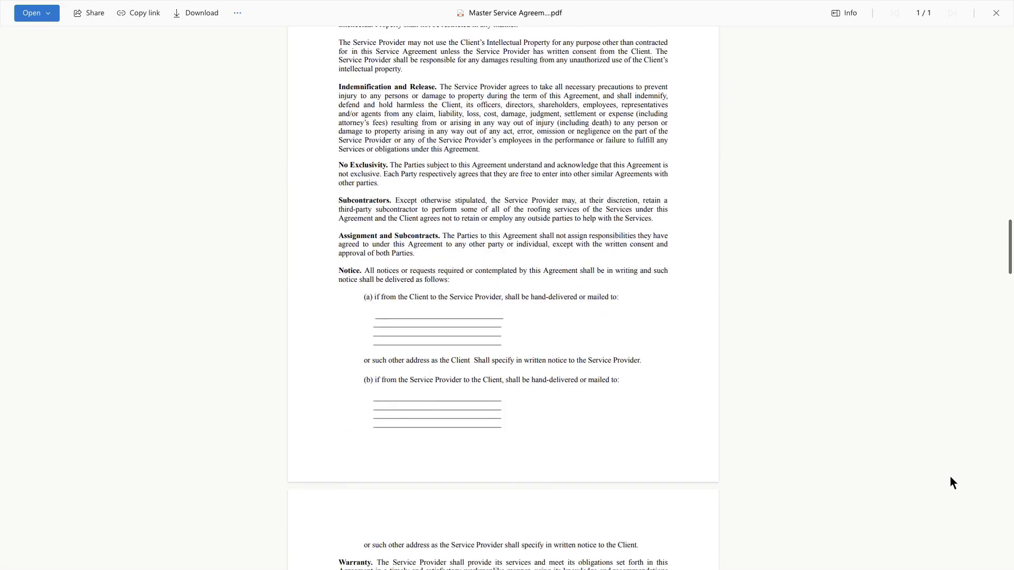
{"action": "scroll", "coordinate": [974, 478], "scroll_direction": "up", "scroll_amount": 20}
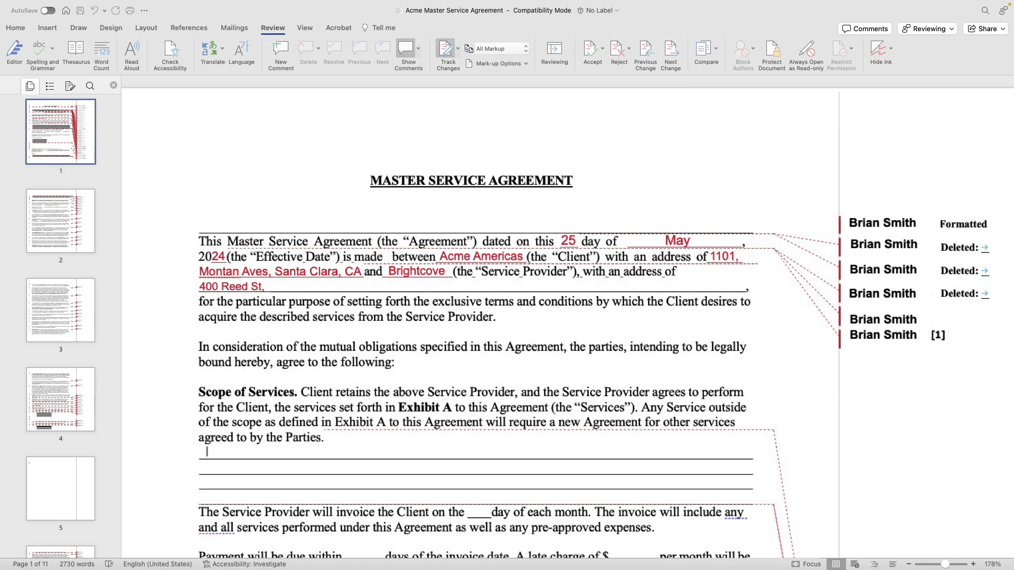
{"action": "type", "text": "Santa Clara, CA"}
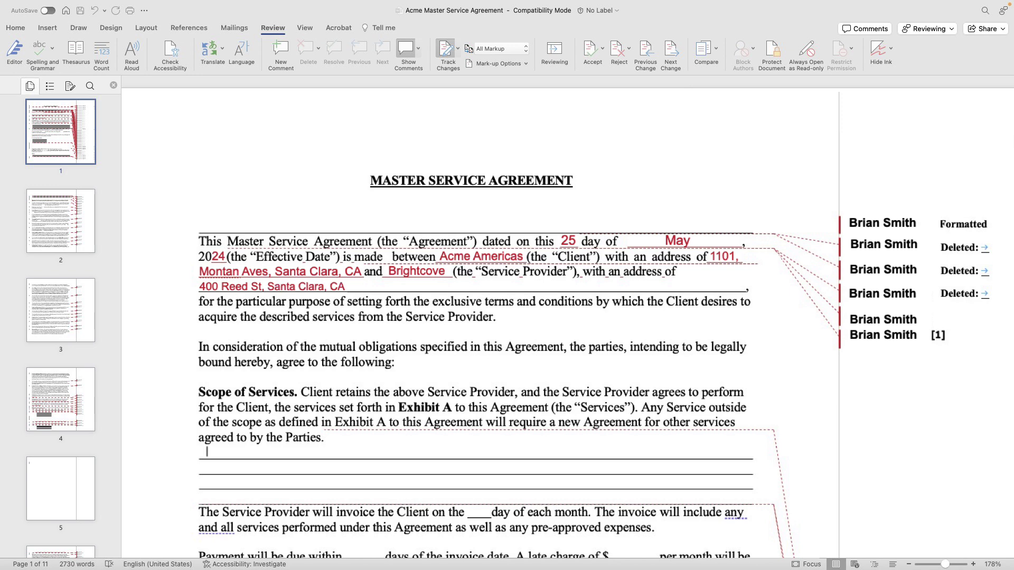
{"action": "type", "text": ", 95050"}
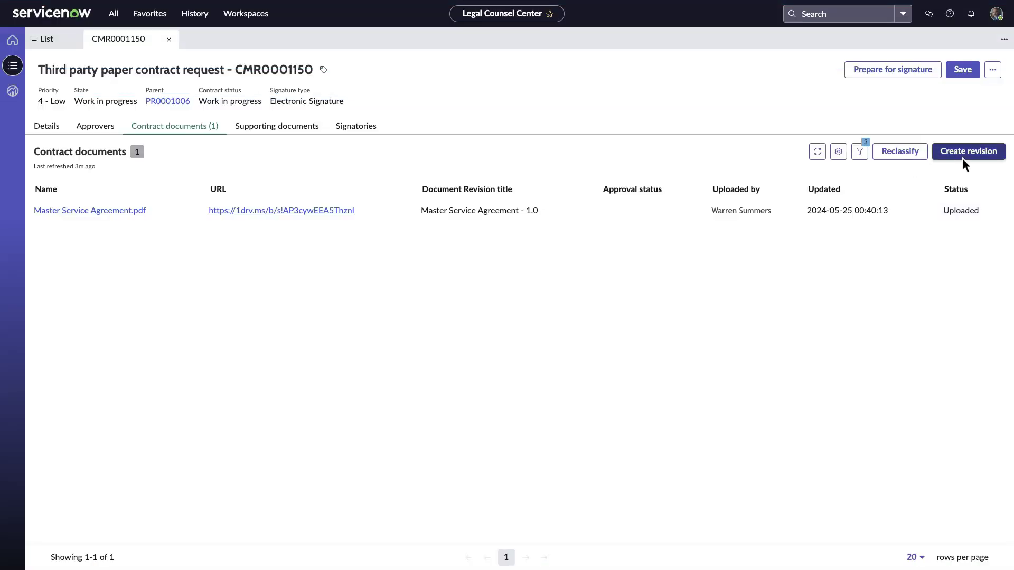
Create a Master Service Agreement revision with the V2 file, noting 'Updated terms on expenses'
{"action": "left_click", "coordinate": [968, 152]}
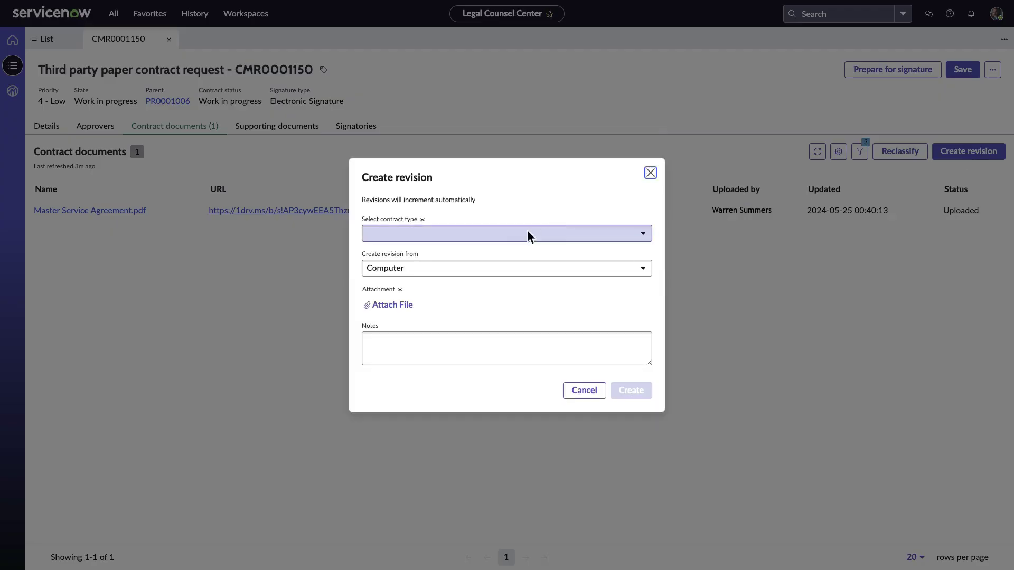
{"action": "left_click", "coordinate": [507, 233]}
{"action": "left_click", "coordinate": [506, 295]}
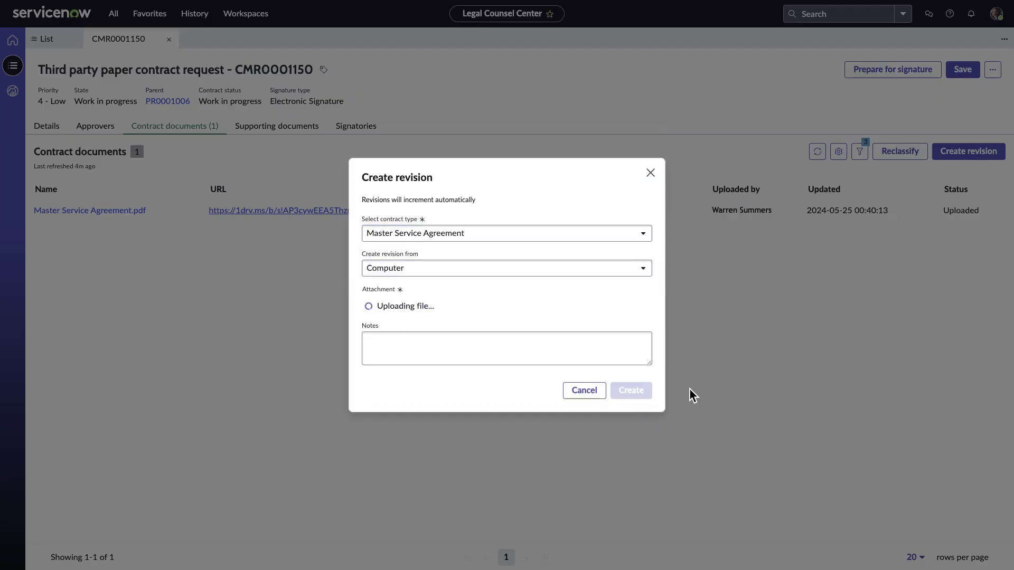
{"action": "left_click", "coordinate": [509, 355]}
{"action": "type", "text": "Updated terms on expenses"}
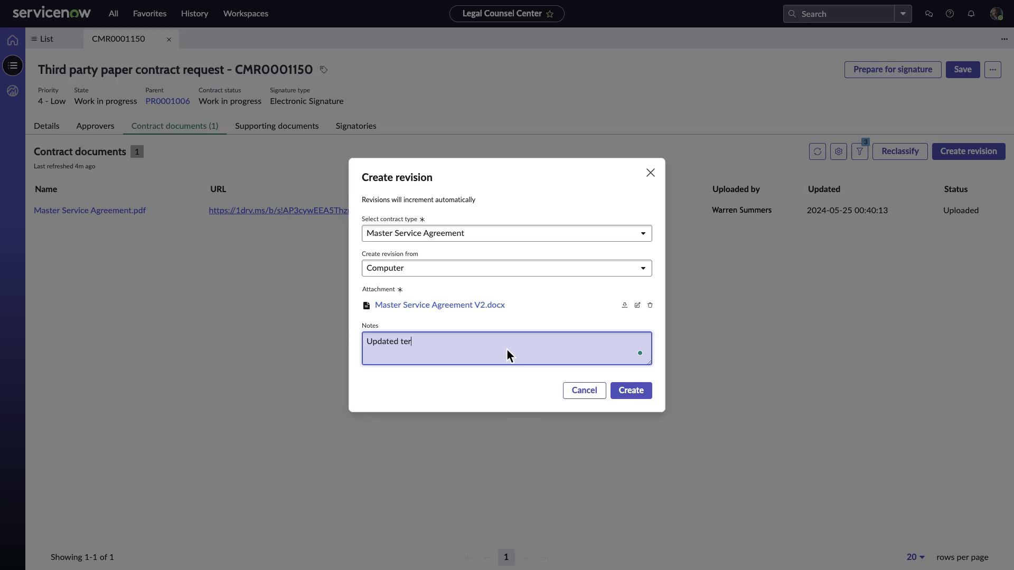
{"action": "left_click", "coordinate": [630, 391]}
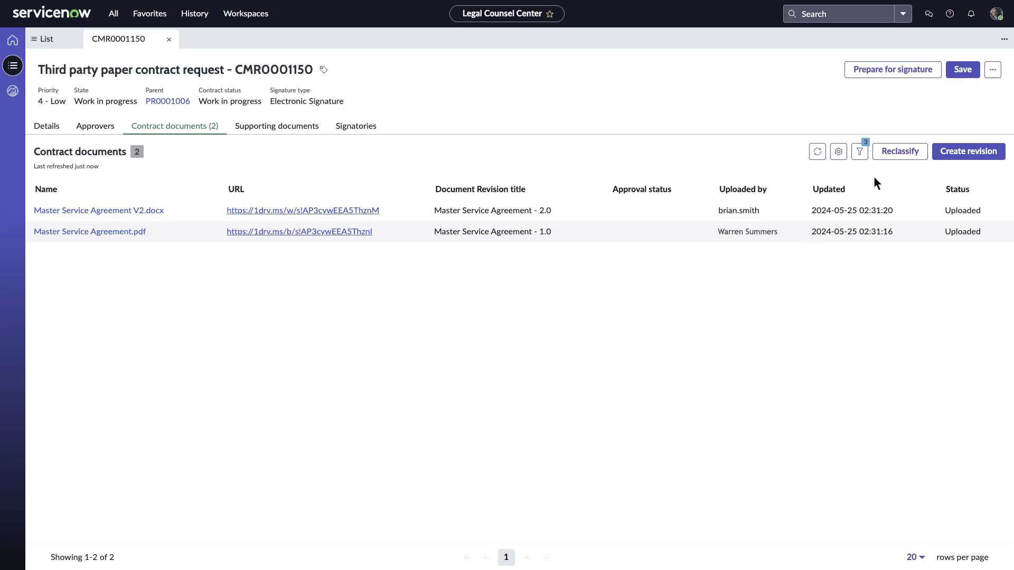
{"action": "left_click", "coordinate": [992, 69]}
Start an email to the third party with Master Service Agreement V2.docx attached
{"action": "left_click", "coordinate": [964, 89]}
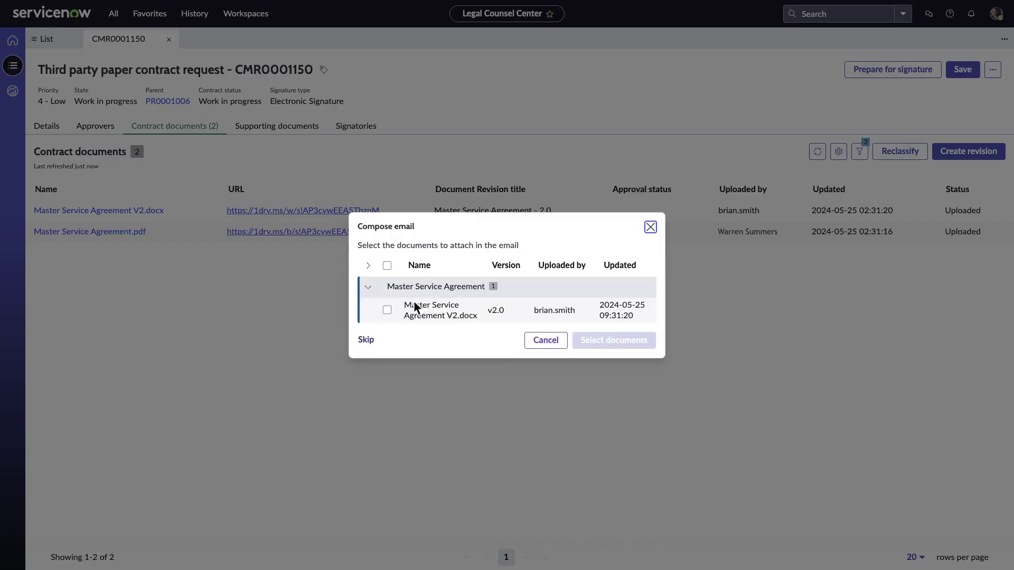
{"action": "left_click", "coordinate": [387, 311]}
{"action": "left_click", "coordinate": [613, 341]}
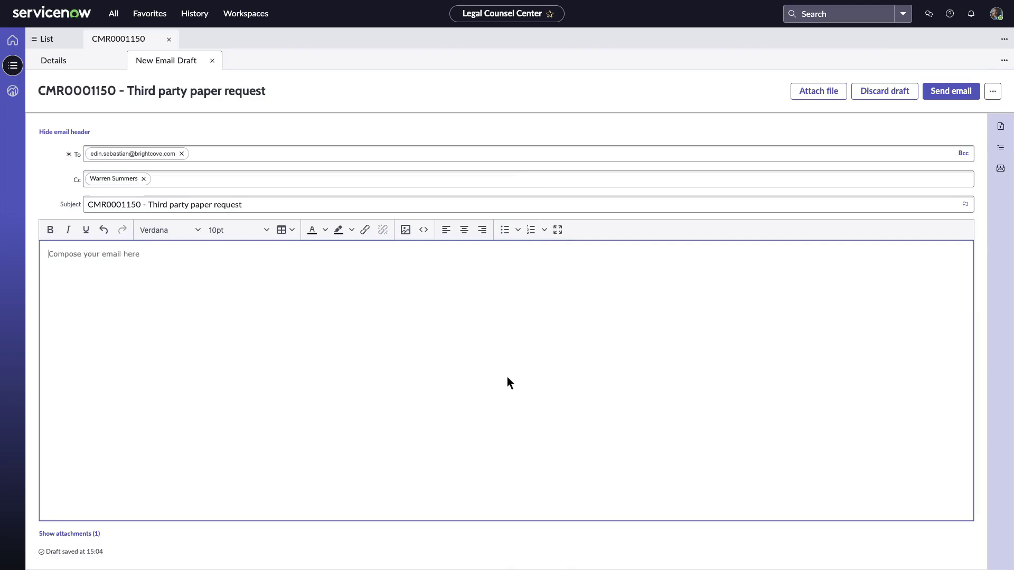
Write a greeting and a note asking the third party to verify the changed expense terms, then send
{"action": "type", "text": "Hi Edin,"}
{"action": "key", "text": "Return"}
{"action": "key", "text": "Return"}
{"action": "type", "text": "I have made"}
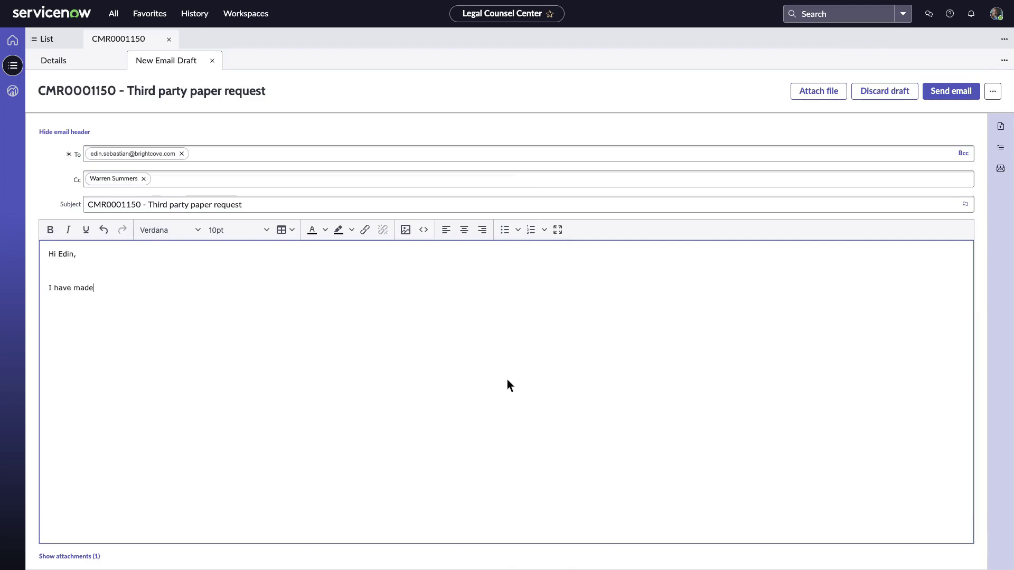
{"action": "type", "text": " changes in expenses terms and condition"}
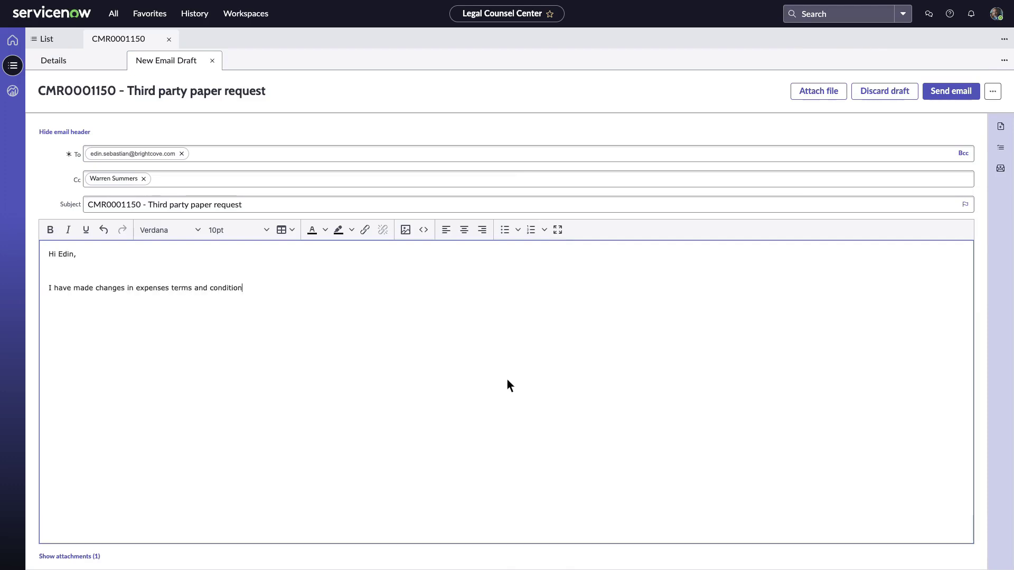
{"action": "type", "text": ". It would be great if you could verify from your end as well."}
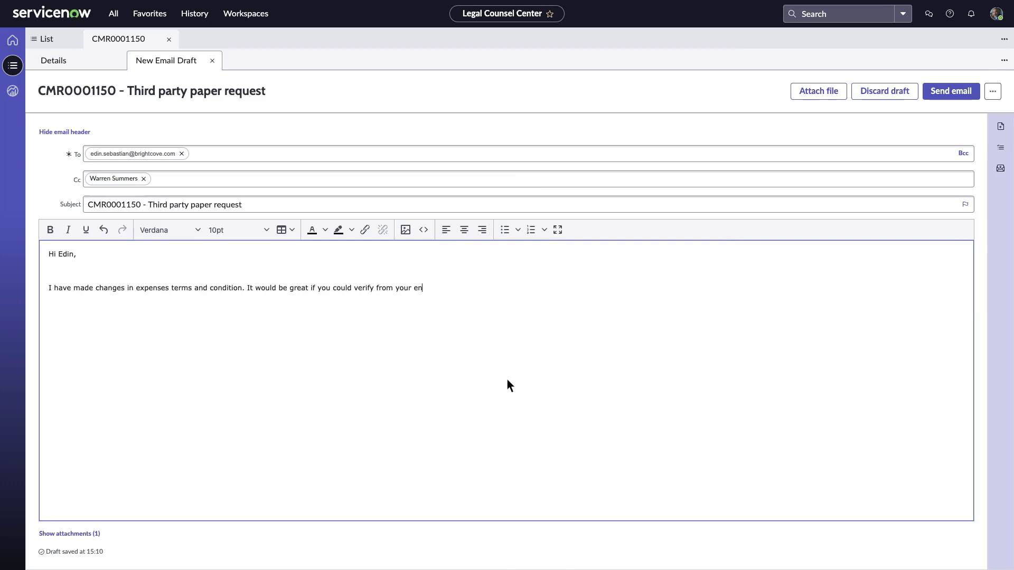
{"action": "key", "text": "Return"}
{"action": "key", "text": "Return"}
{"action": "type", "text": "Thanks,"}
{"action": "key", "text": "Return"}
{"action": "type", "text": "Brian"}
{"action": "left_click", "coordinate": [950, 93]}
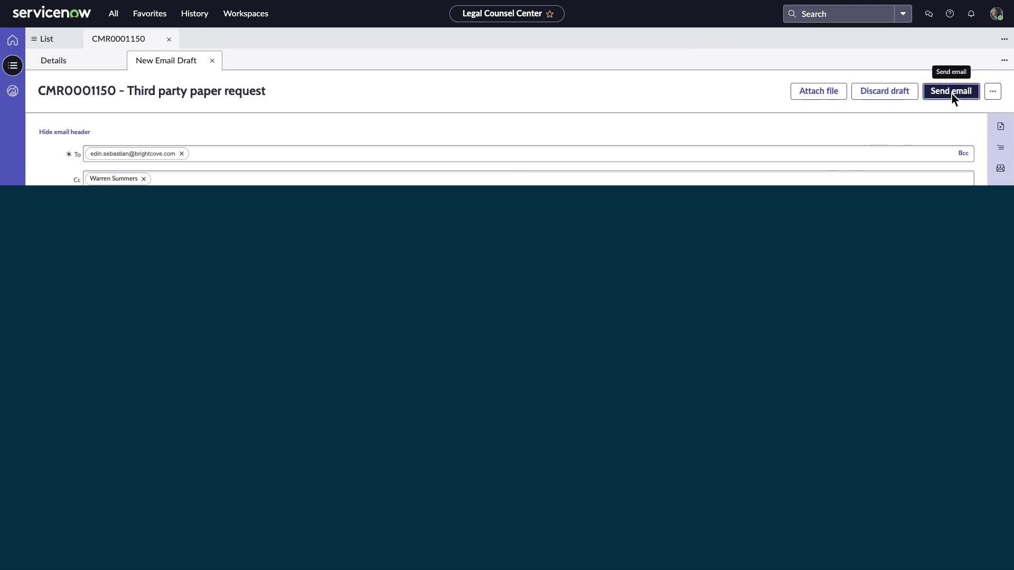
{"action": "left_click", "coordinate": [967, 152]}
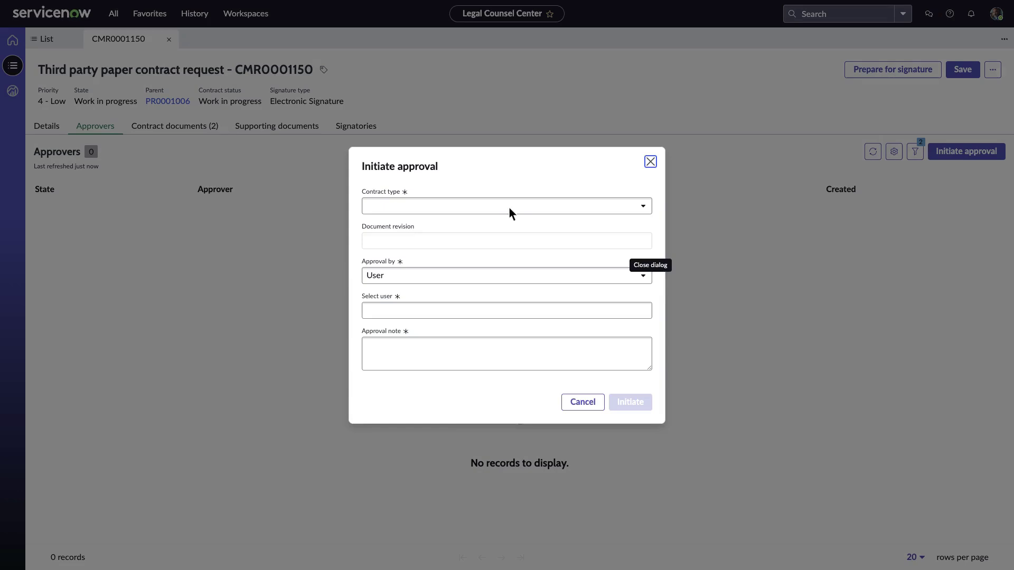
Send revision 2.0 for approval to the chosen approver with a short note asking them to approve
{"action": "left_click", "coordinate": [507, 311]}
{"action": "type", "text": "c"}
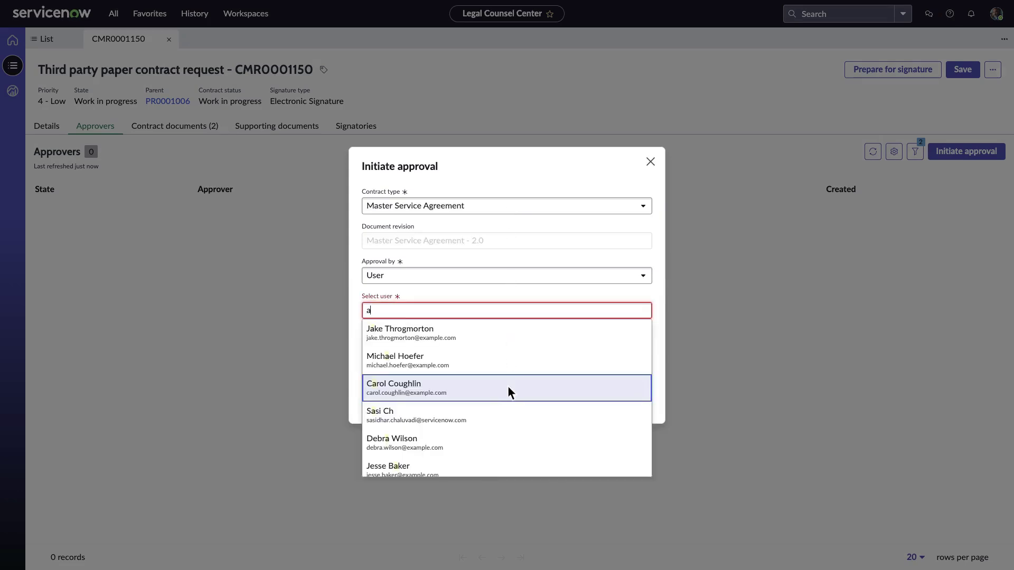
{"action": "left_click", "coordinate": [508, 388]}
{"action": "left_click", "coordinate": [508, 363]}
{"action": "type", "text": "Hi Carol,"}
{"action": "key", "text": "Return"}
{"action": "key", "text": "Return"}
{"action": "type", "text": "Could you please help approve?"}
{"action": "key", "text": "Return"}
{"action": "key", "text": "Return"}
{"action": "type", "text": "Thanks."}
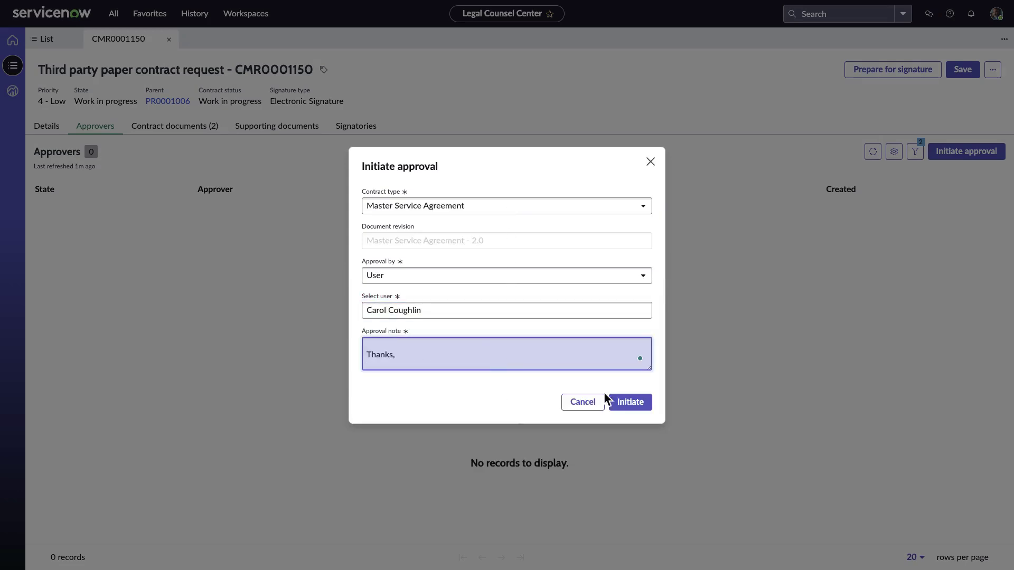
{"action": "left_click", "coordinate": [629, 402]}
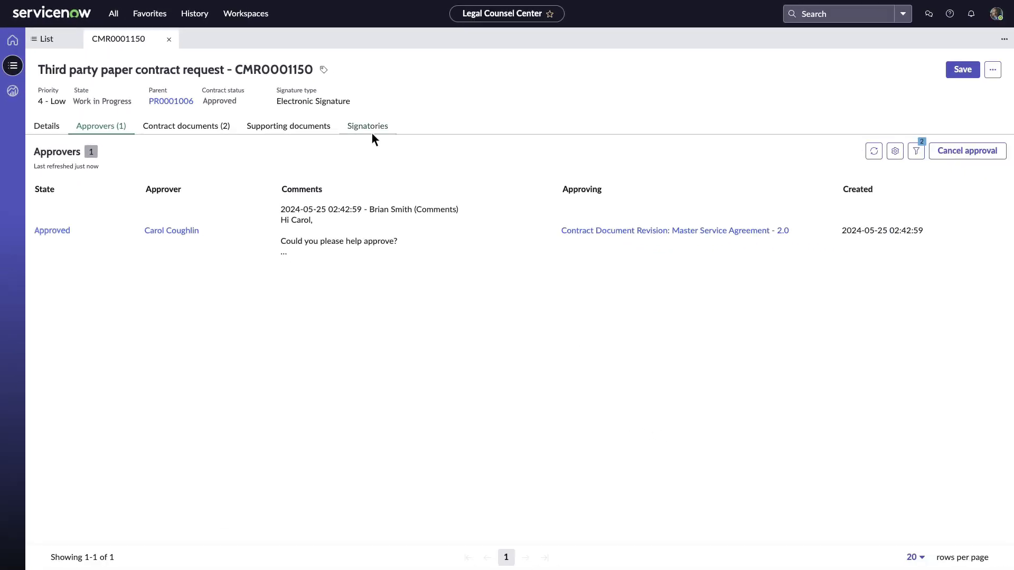
Add the internal signer as signatory with signing order 1 and prepare the contract for signature
{"action": "left_click", "coordinate": [369, 130]}
{"action": "left_click", "coordinate": [989, 152]}
{"action": "left_click", "coordinate": [509, 231]}
{"action": "type", "text": "alan"}
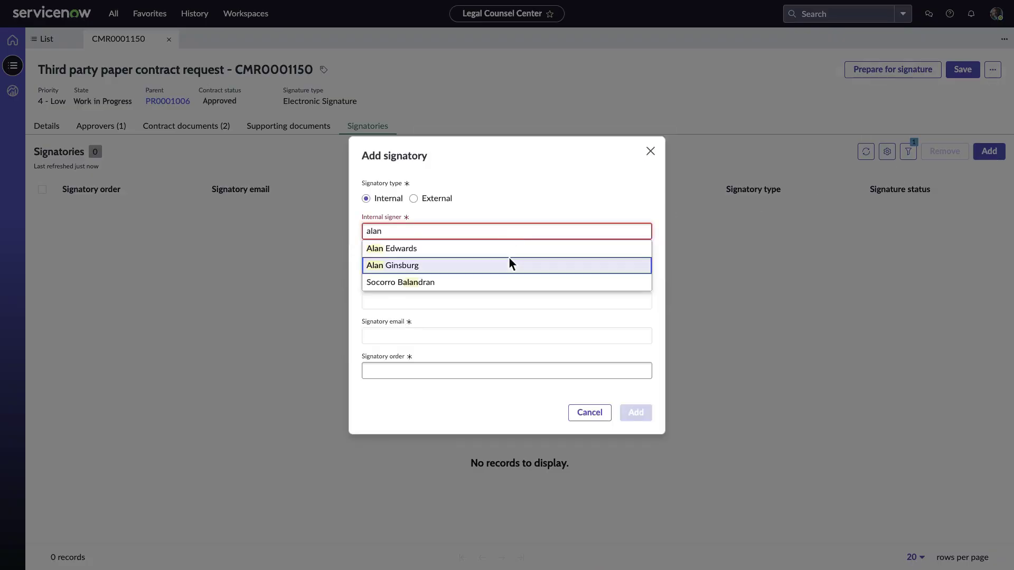
{"action": "left_click", "coordinate": [509, 265]}
{"action": "left_click", "coordinate": [507, 372]}
{"action": "type", "text": "1"}
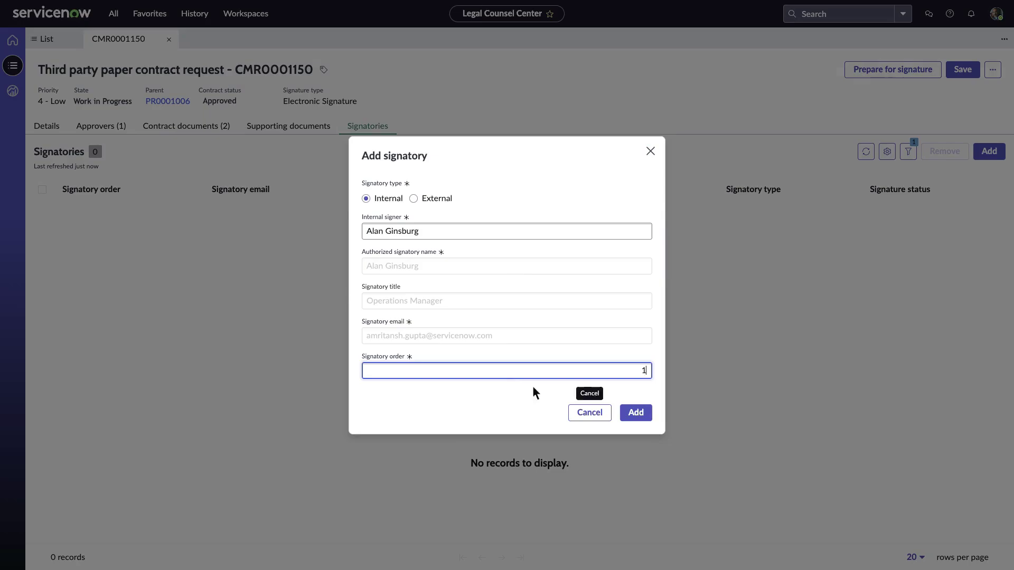
{"action": "left_click", "coordinate": [635, 413]}
{"action": "left_click", "coordinate": [890, 71]}
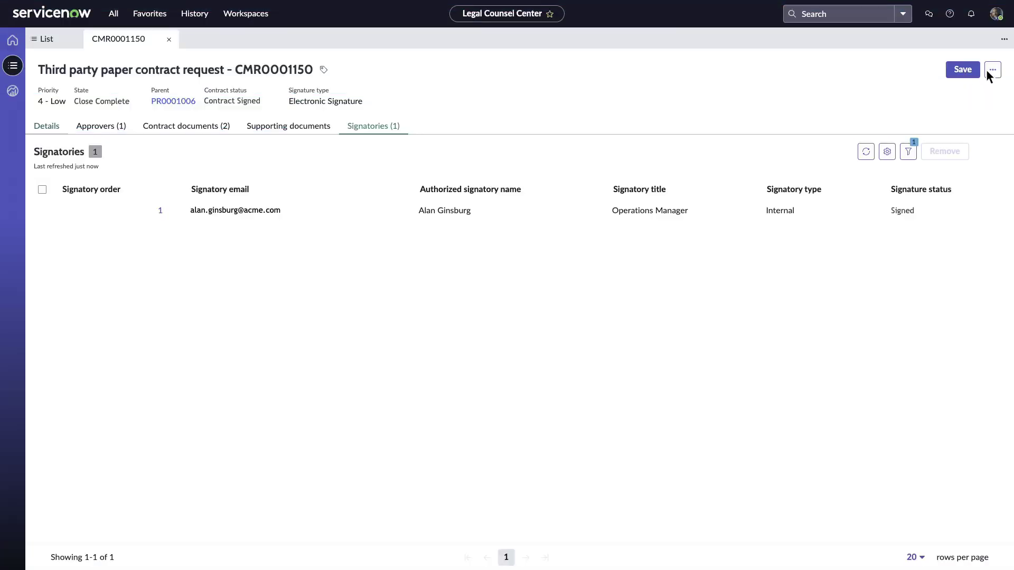
Open the contract request's overflow actions menu to reach Close Complete
{"action": "left_click", "coordinate": [990, 74]}
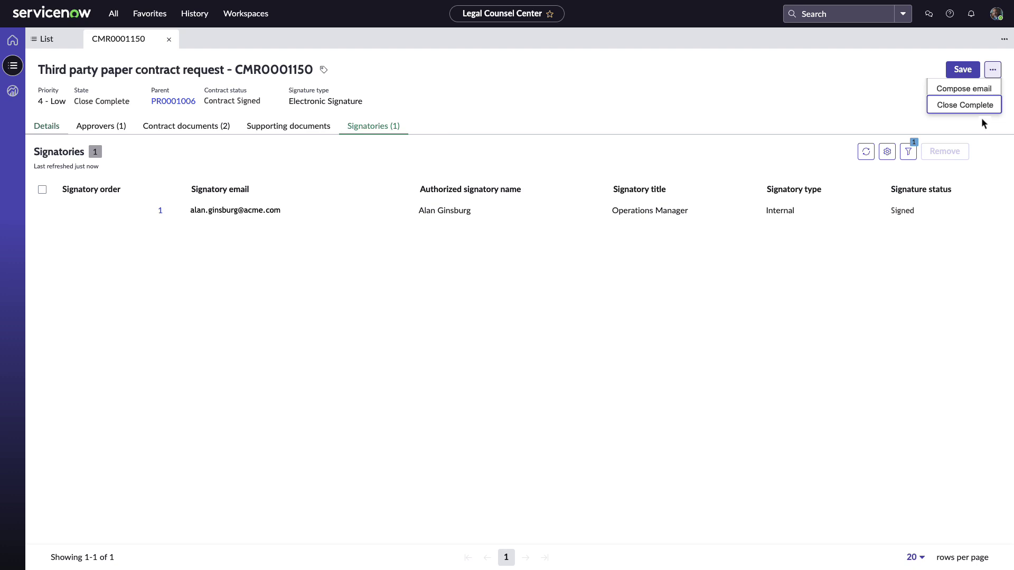